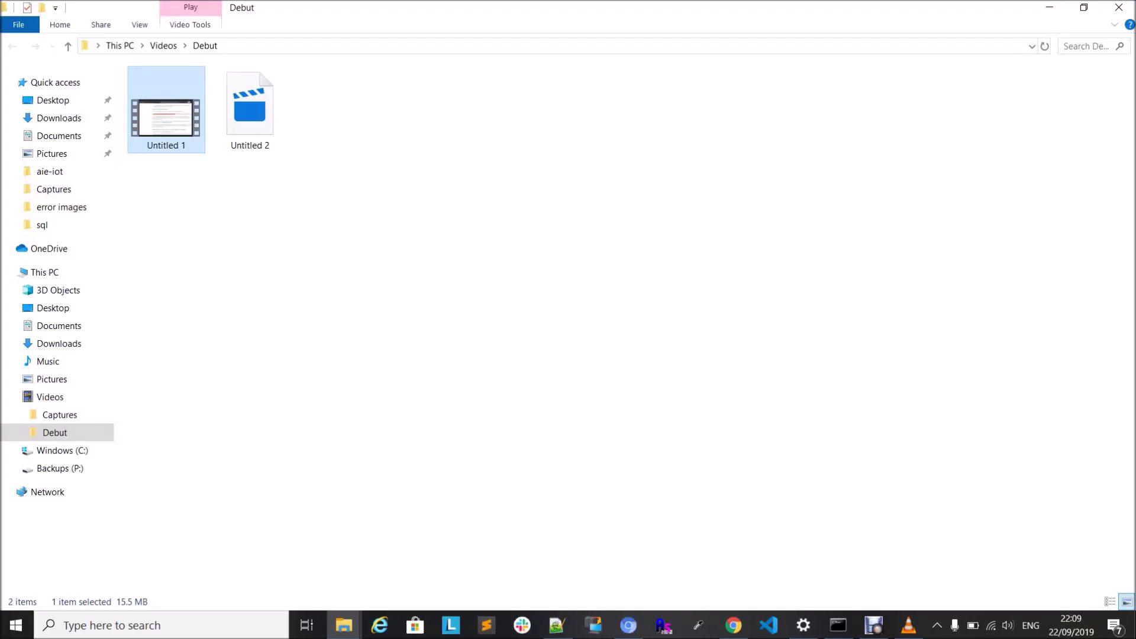
# Step: Close the duplicate Installation and video capture software tabs, then cycle through the remaining tabs
pyautogui.click(627, 625)
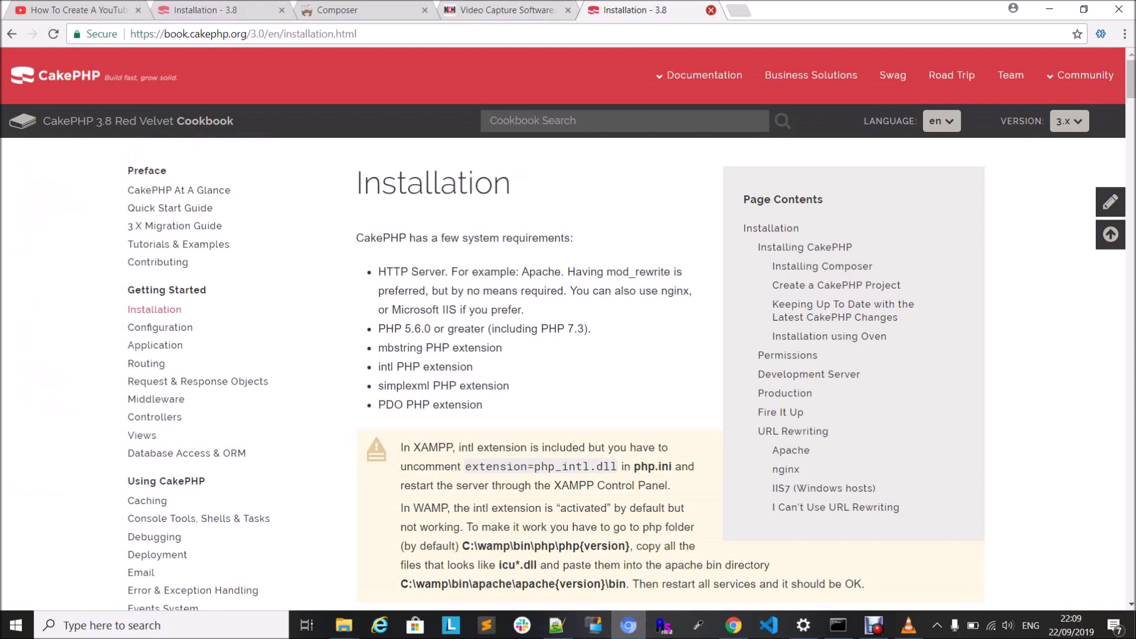
pyautogui.click(710, 10)
pyautogui.click(568, 10)
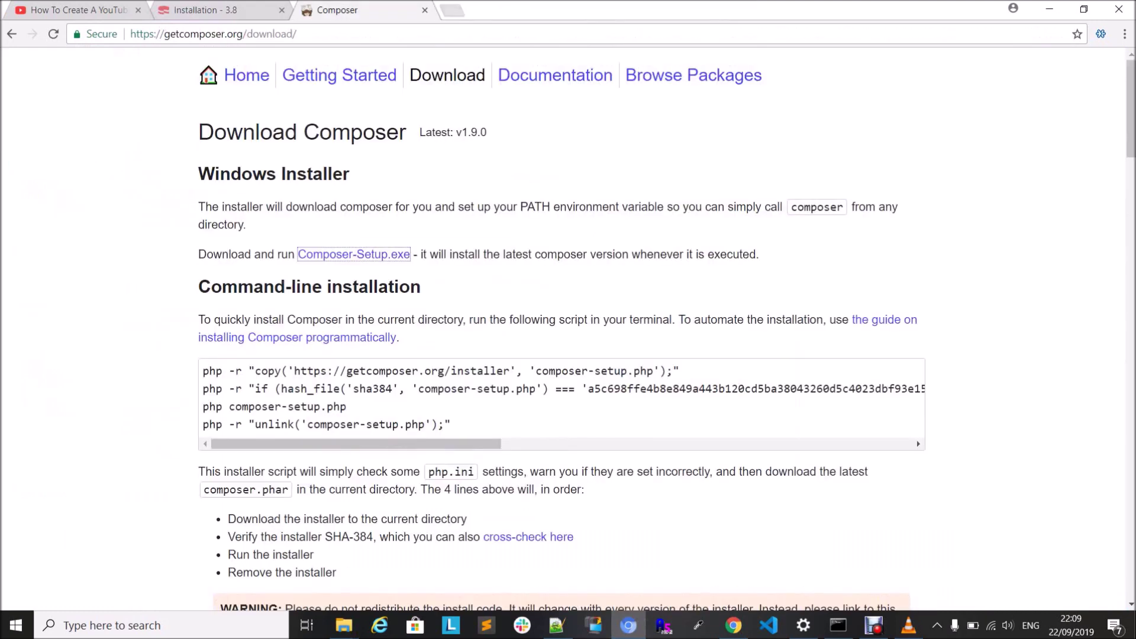
pyautogui.hotkey('ctrl', 'shift', 'Tab')
pyautogui.hotkey('ctrl', 'shift', 'Tab')
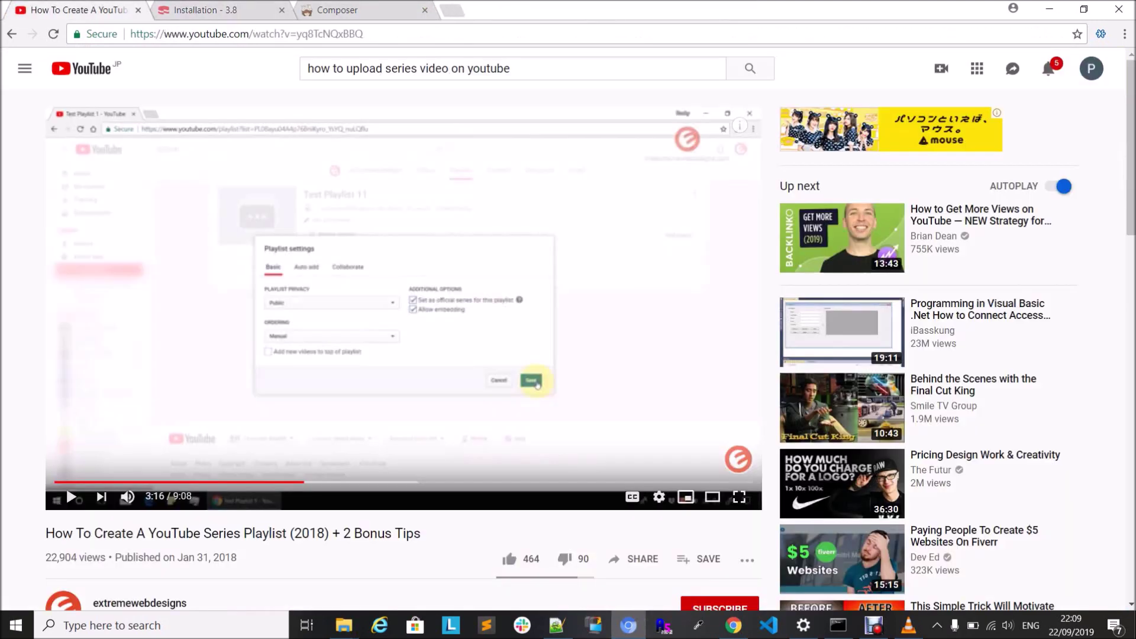
pyautogui.hotkey('ctrl', 'Tab')
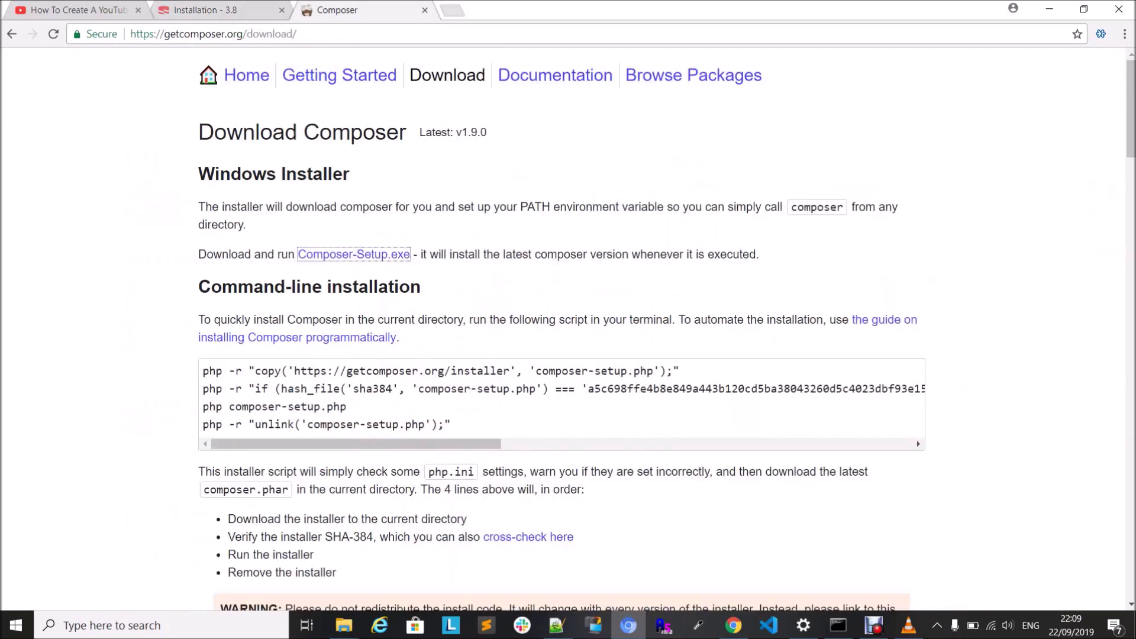
pyautogui.hotkey('ctrl', 't')
pyautogui.write('c')
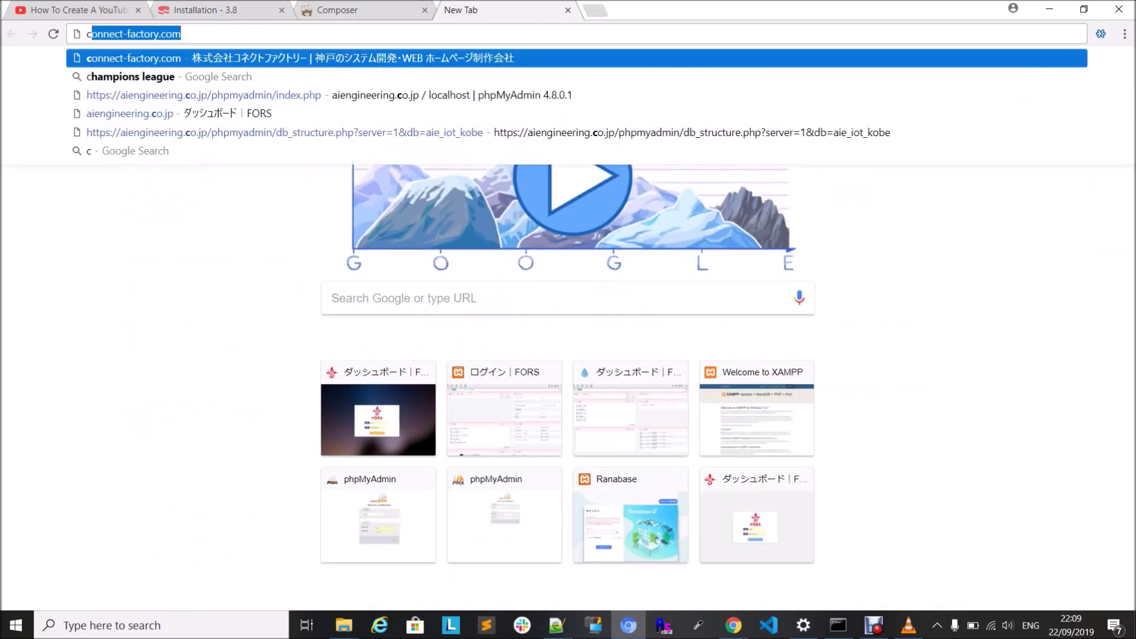
pyautogui.write('ake')
# Step: Search Google for 'cakephp 3' and open the 'Welcome - 3.8 - CakePHP' result
pyautogui.press('Return')
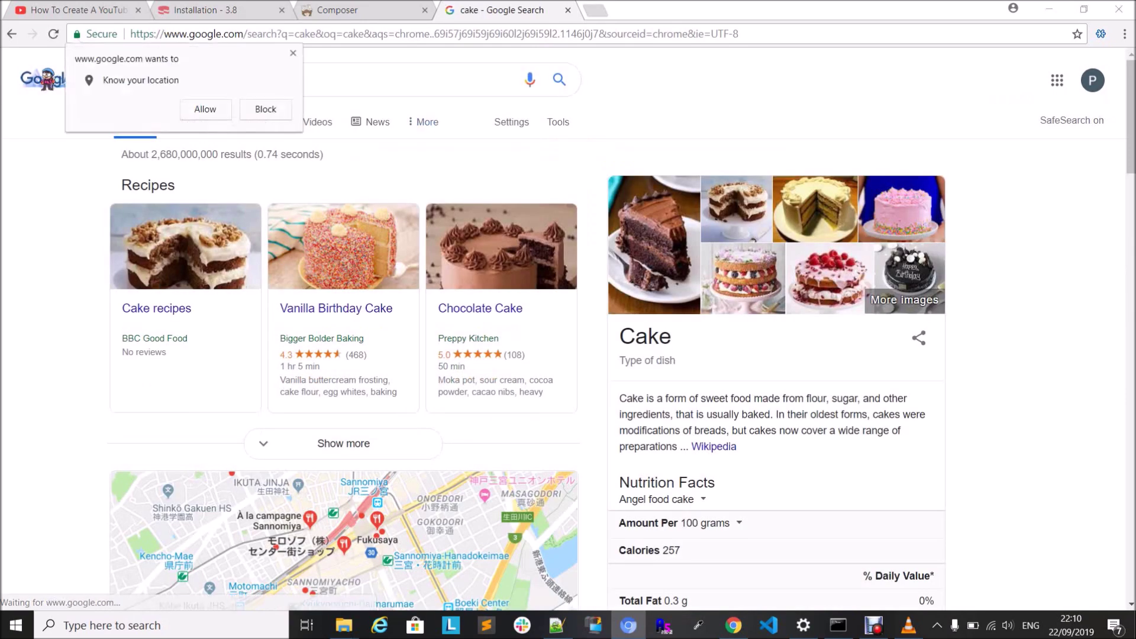
pyautogui.click(293, 53)
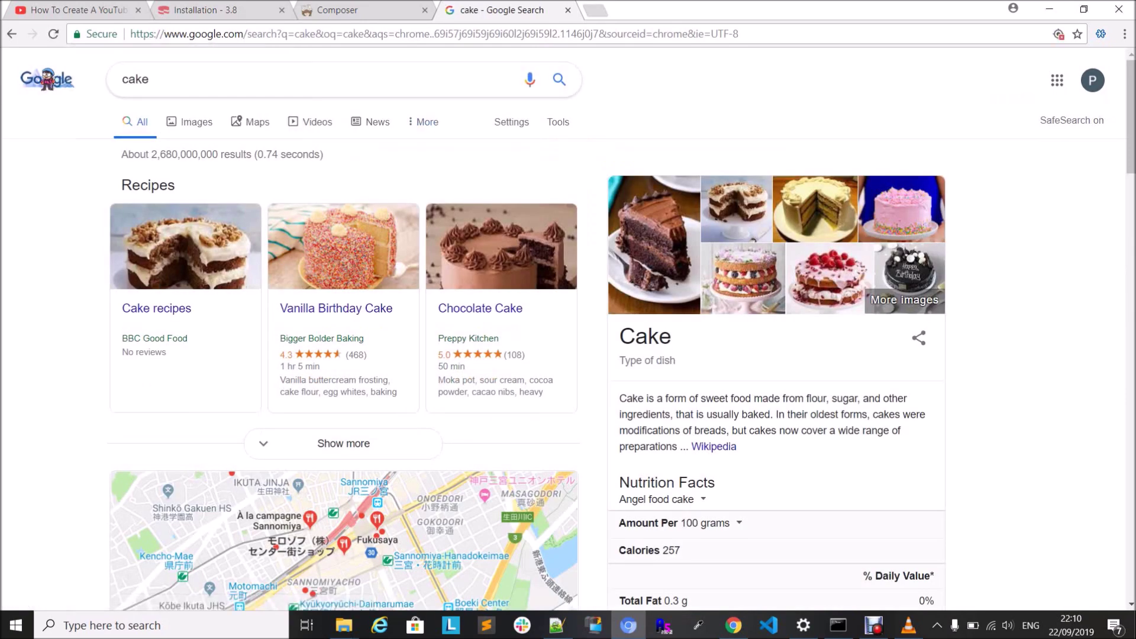
pyautogui.click(267, 80)
pyautogui.write('php ')
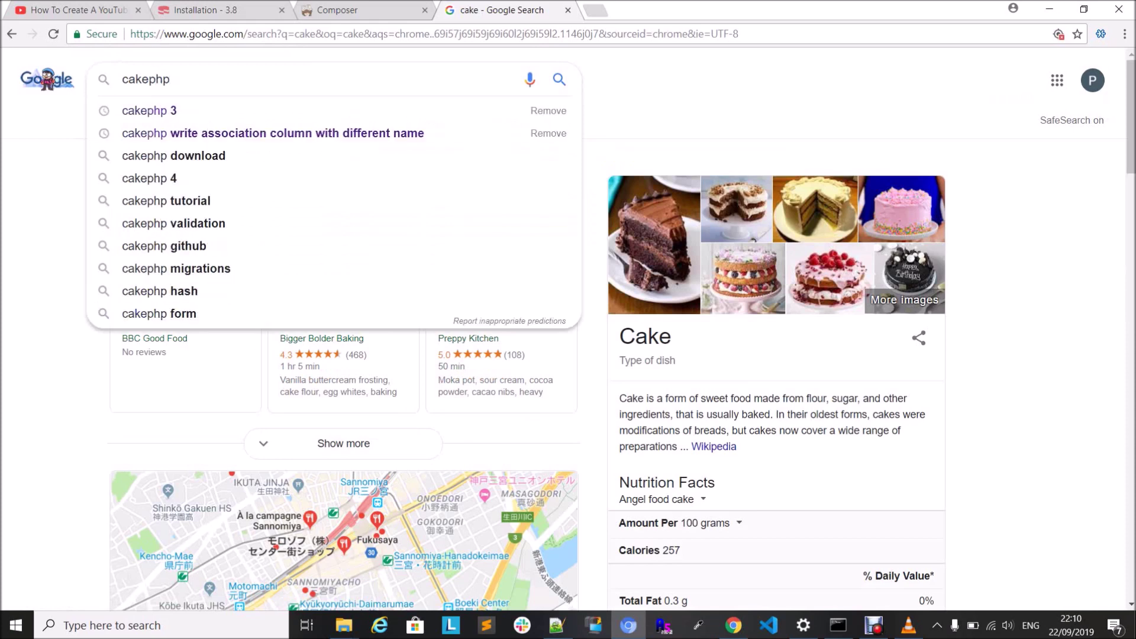
pyautogui.write('3')
pyautogui.press('Return')
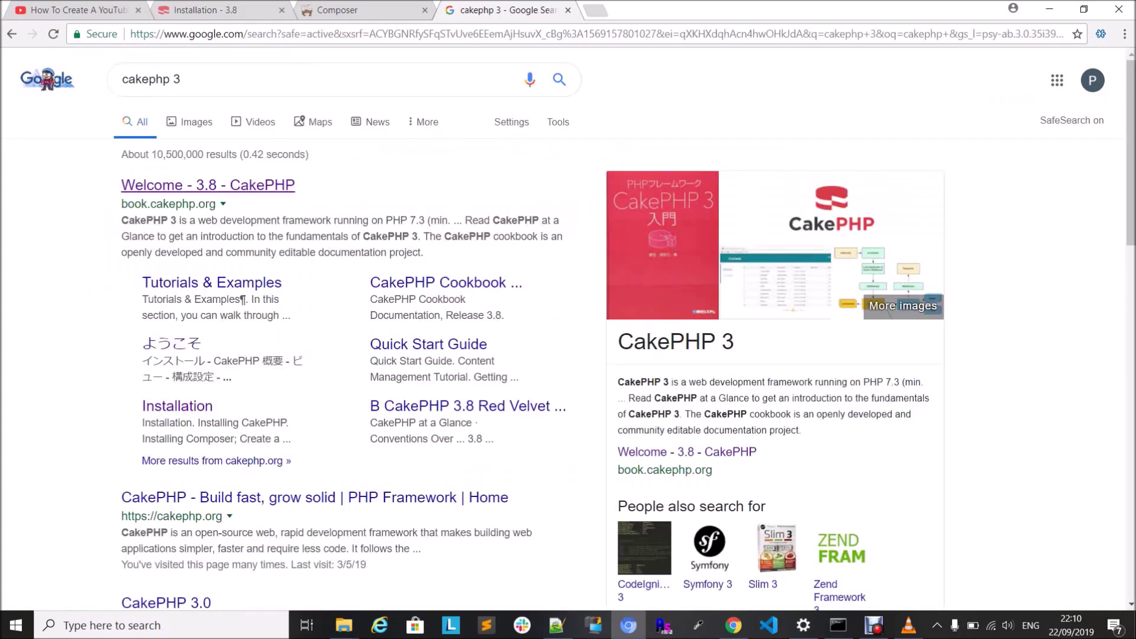
pyautogui.click(207, 184)
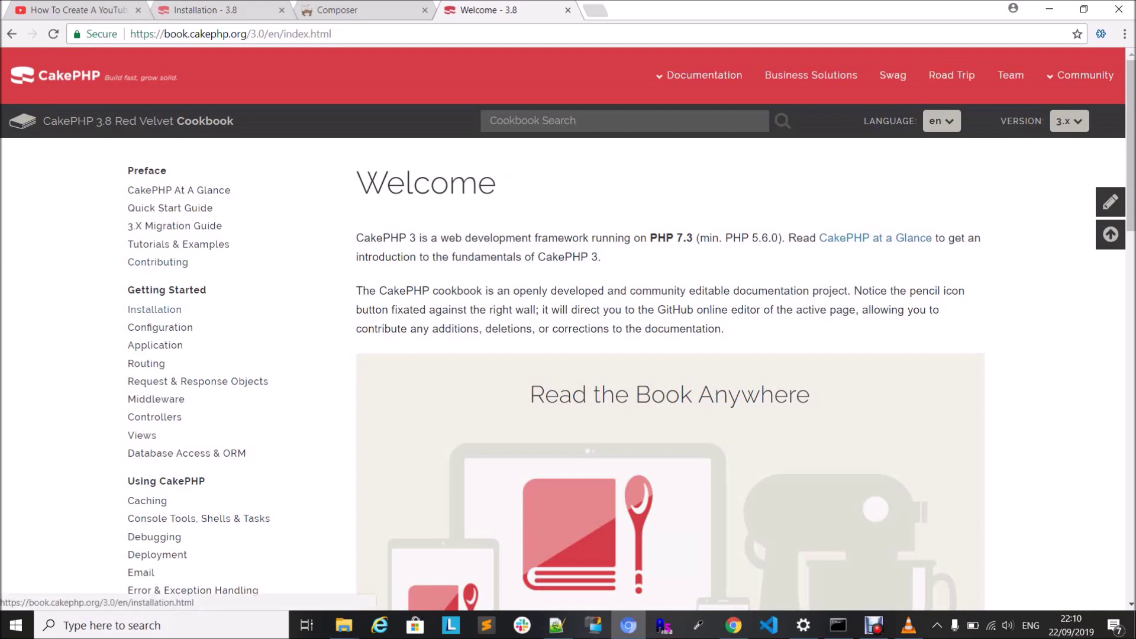
# Step: Open the cookbook's Installation page and highlight the requirements, including PHP 5.6.0 or greater
pyautogui.click(154, 308)
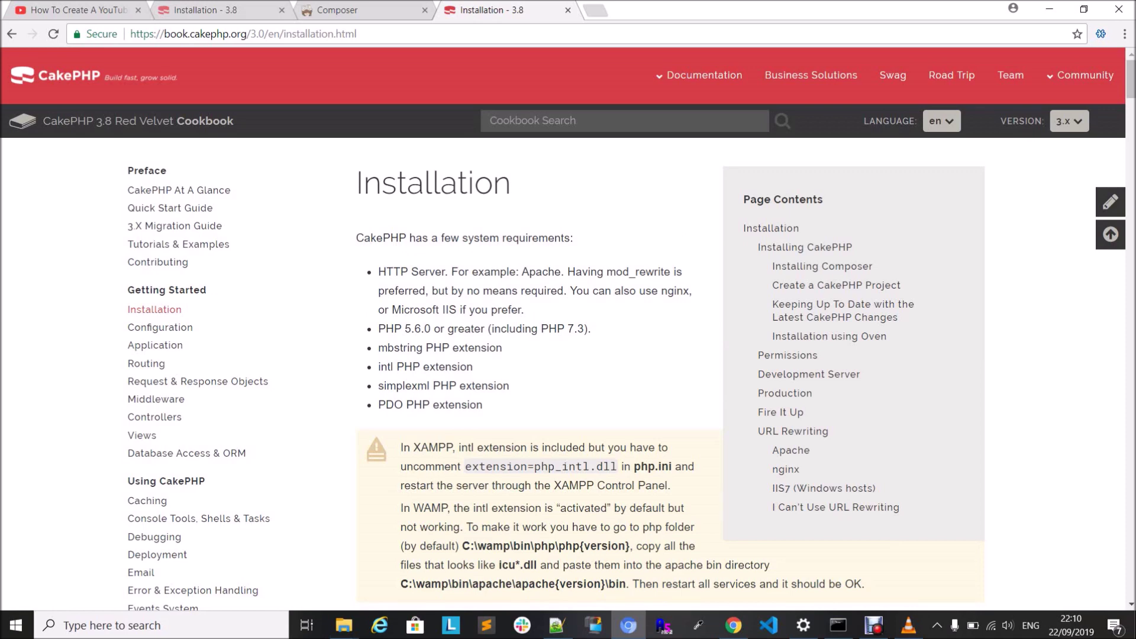
pyautogui.moveTo(378, 271)
pyautogui.mouseDown()
pyautogui.moveTo(593, 331)
pyautogui.moveTo(482, 405)
pyautogui.mouseUp()
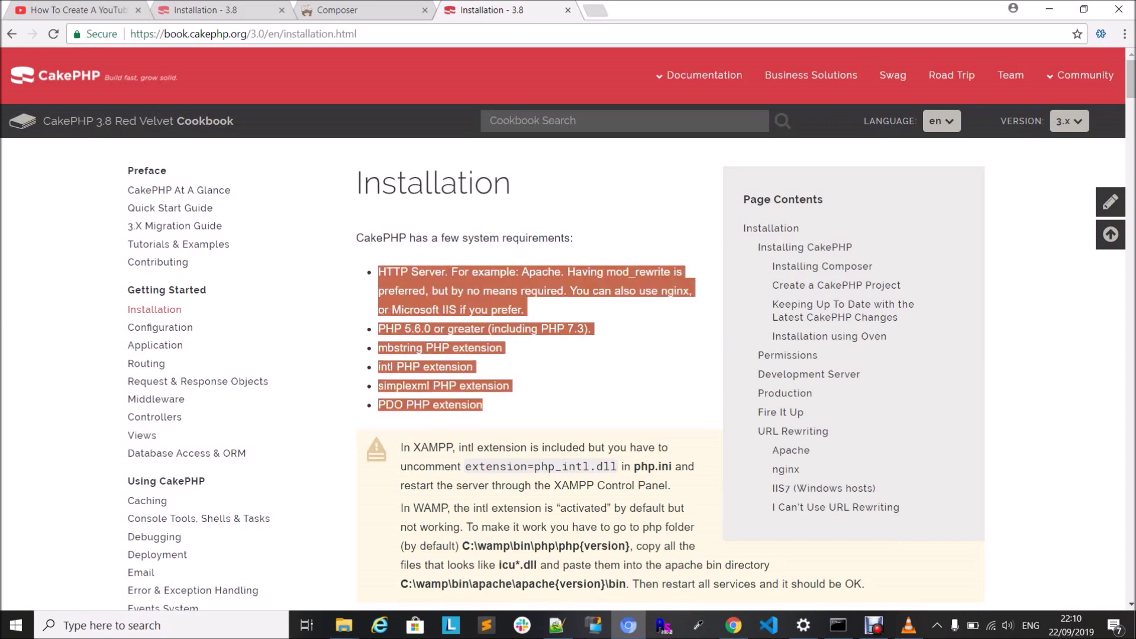
pyautogui.click(483, 404)
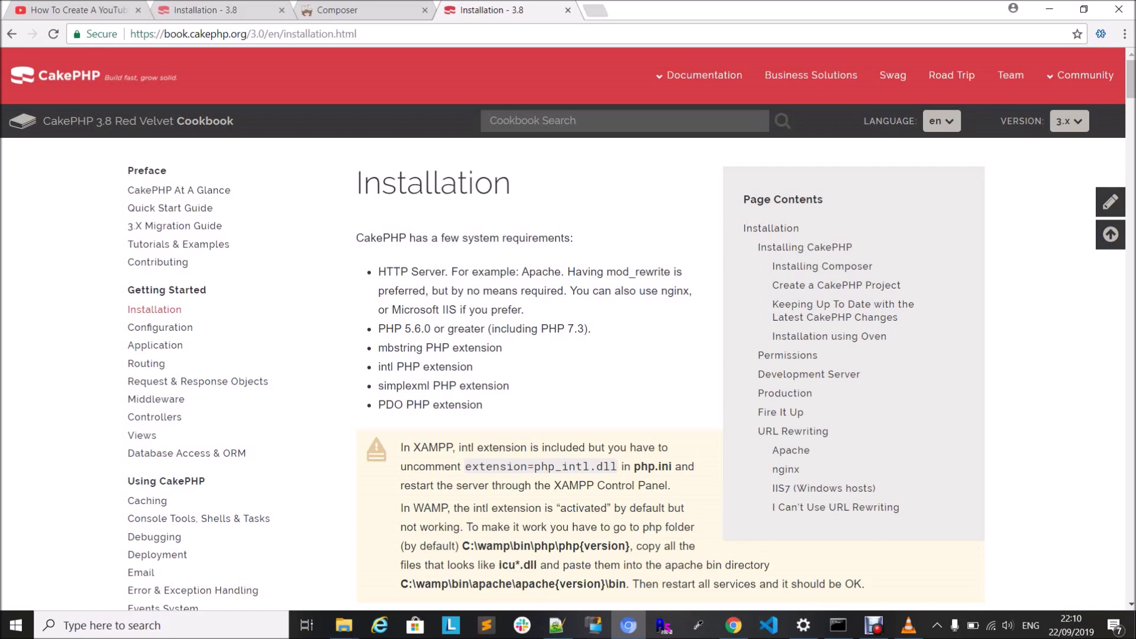
pyautogui.moveTo(378, 328); pyautogui.dragTo(591, 329)
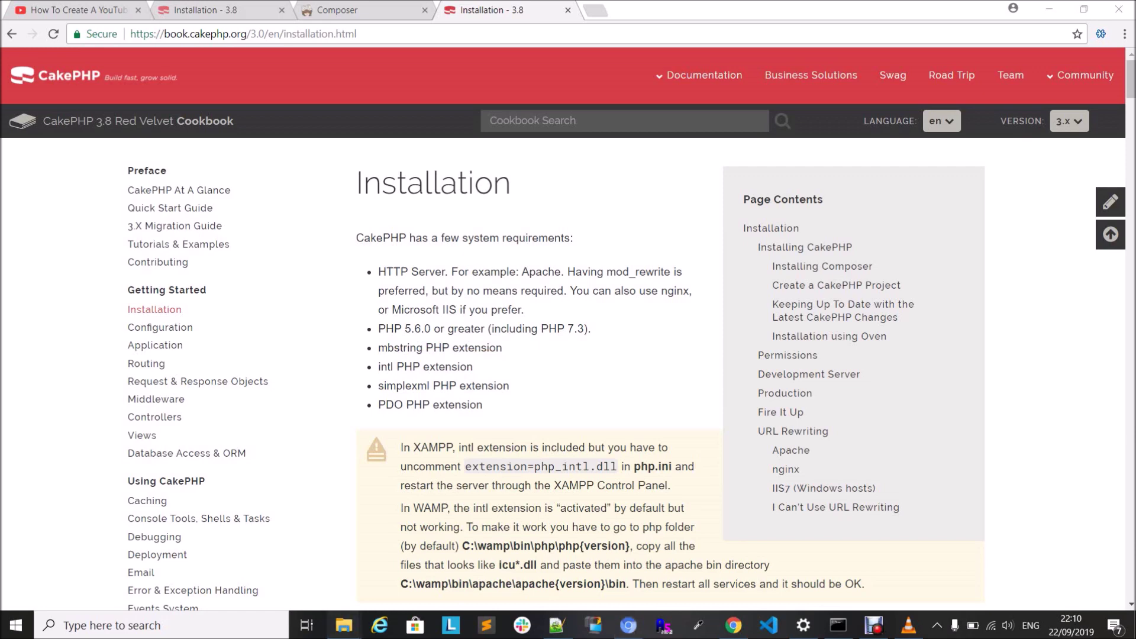
pyautogui.click(184, 559)
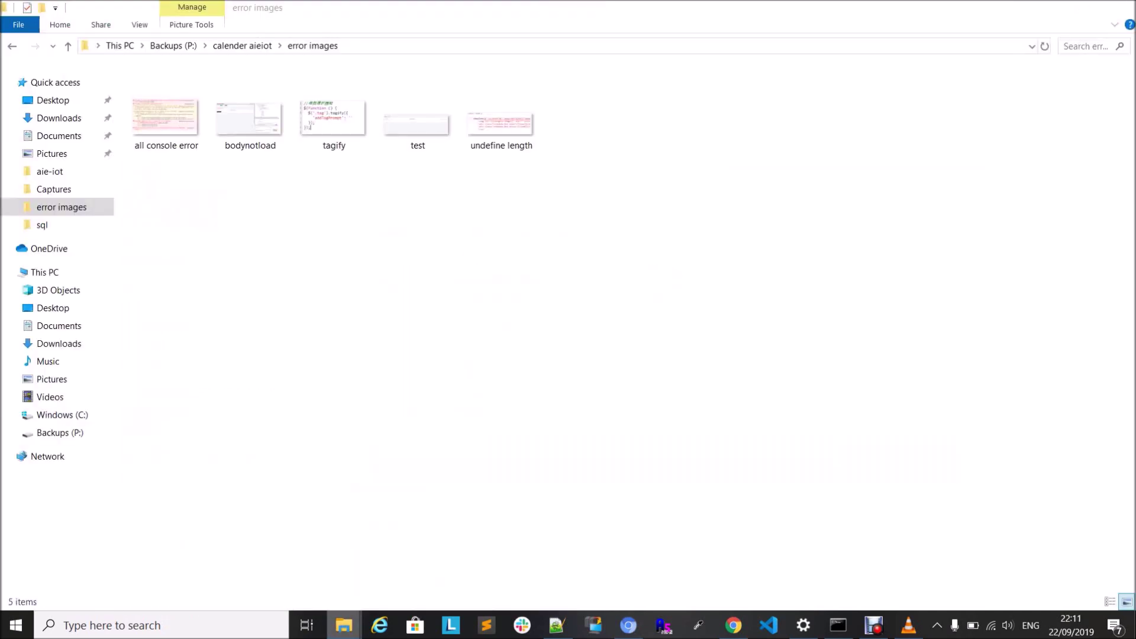
# Step: Browse from Windows (C:) into xampp\htdocs, then go back up to xampp
pyautogui.click(62, 415)
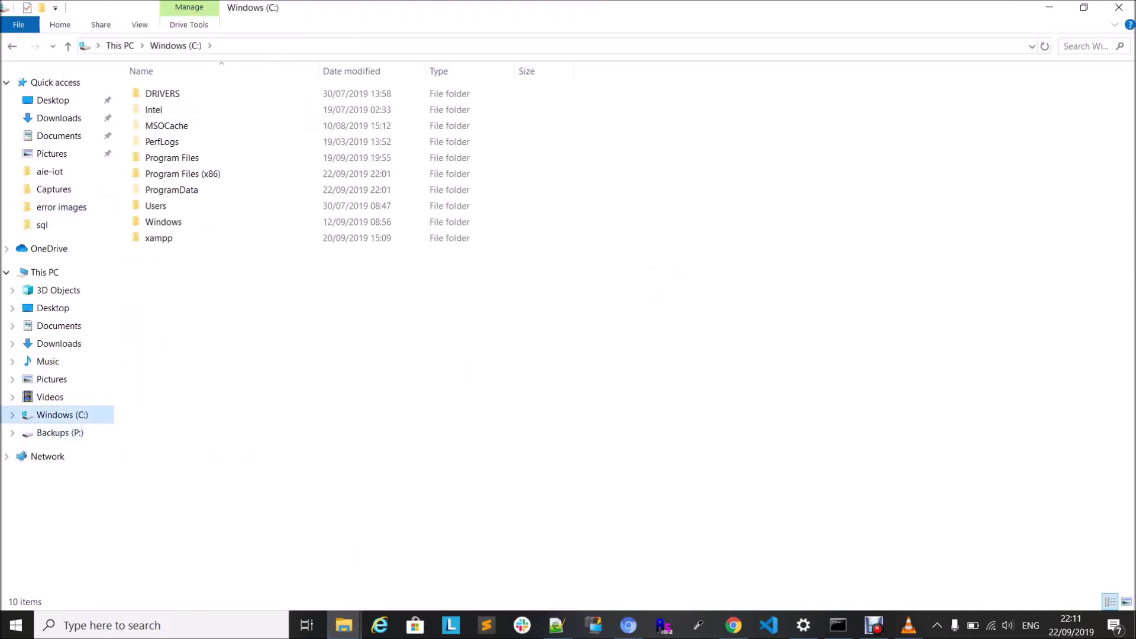
pyautogui.doubleClick(161, 239)
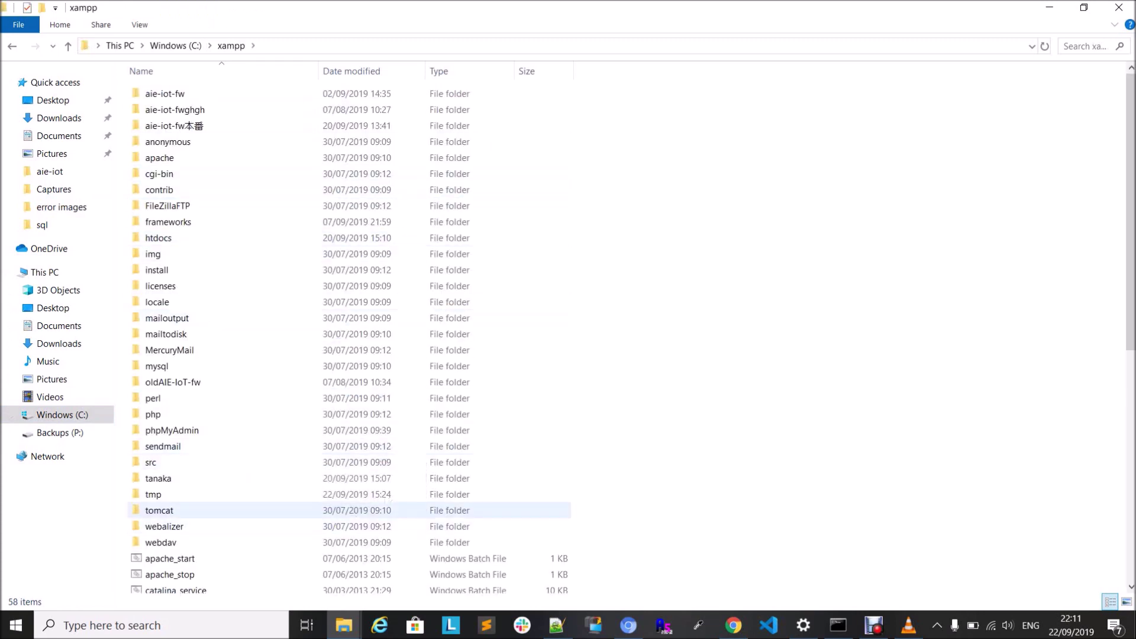
pyautogui.doubleClick(159, 238)
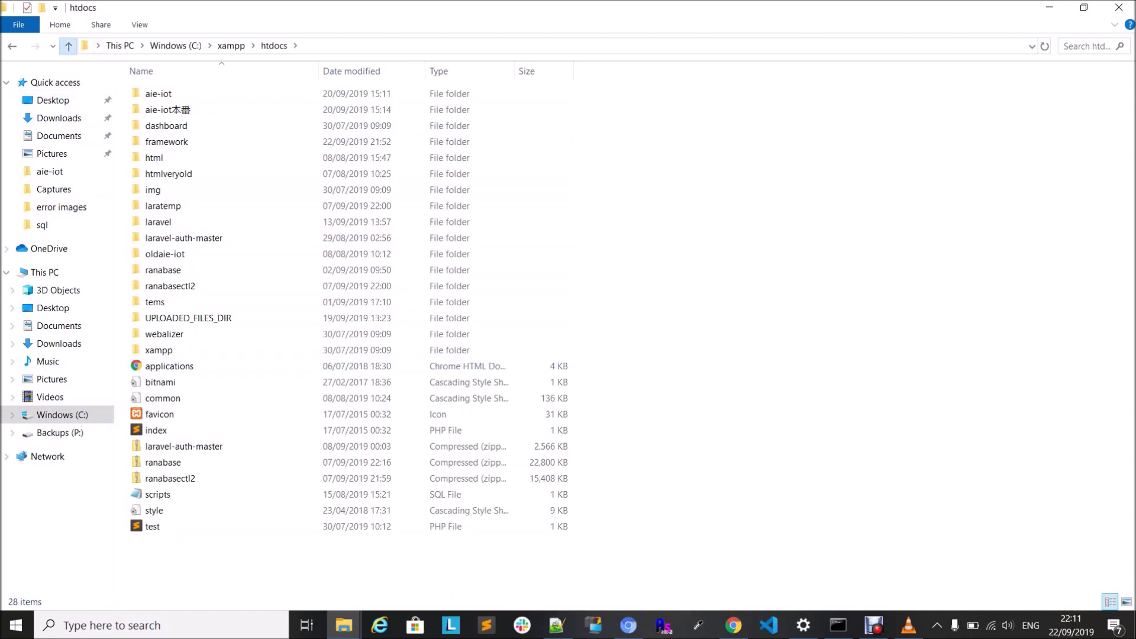
pyautogui.click(68, 45)
# Step: Highlight the mbstring and intl extension requirements on the Installation page
pyautogui.click(628, 625)
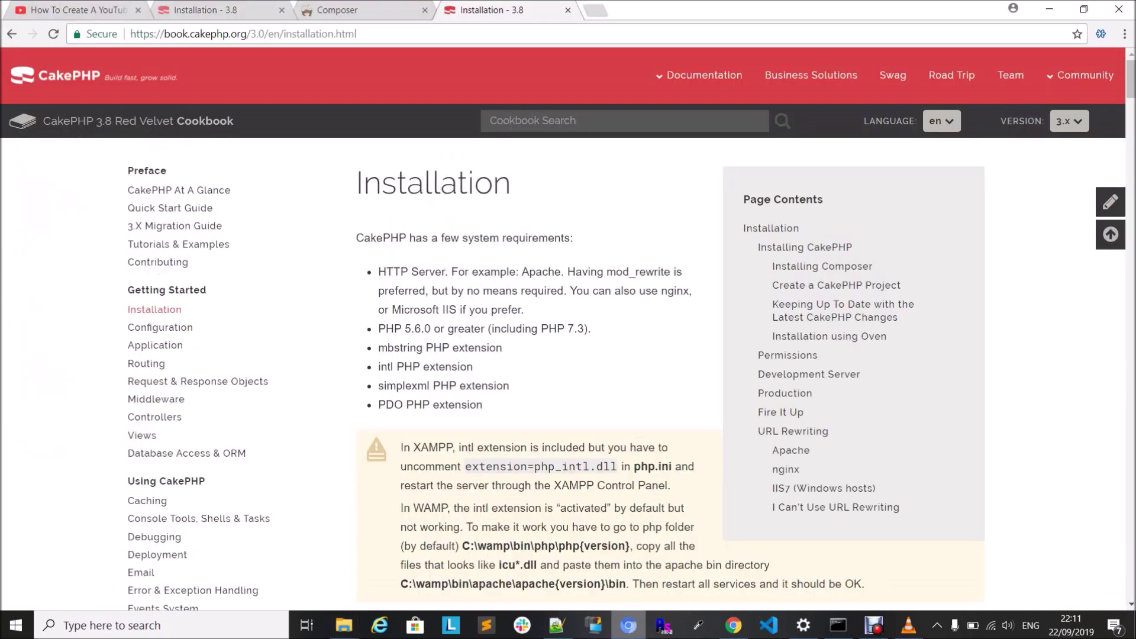
pyautogui.moveTo(378, 347); pyautogui.dragTo(473, 366)
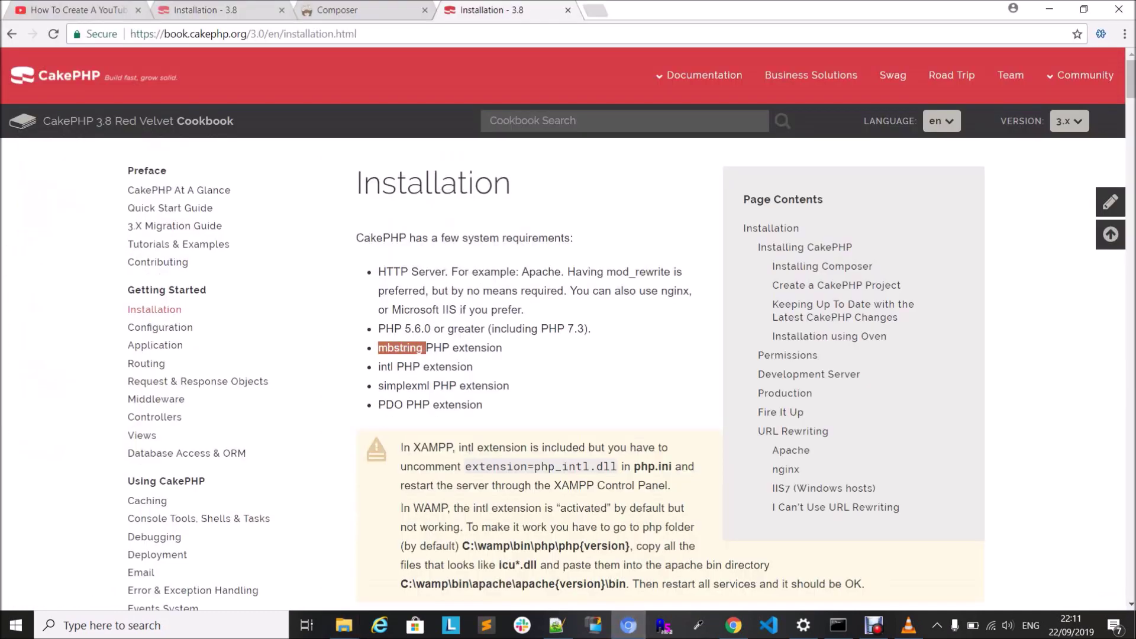
pyautogui.click(473, 366)
# Step: Run php -v in Command Prompt, confirm PHP 7.2.7, and minimise the console
pyautogui.press('super+r')
pyautogui.press('Return')
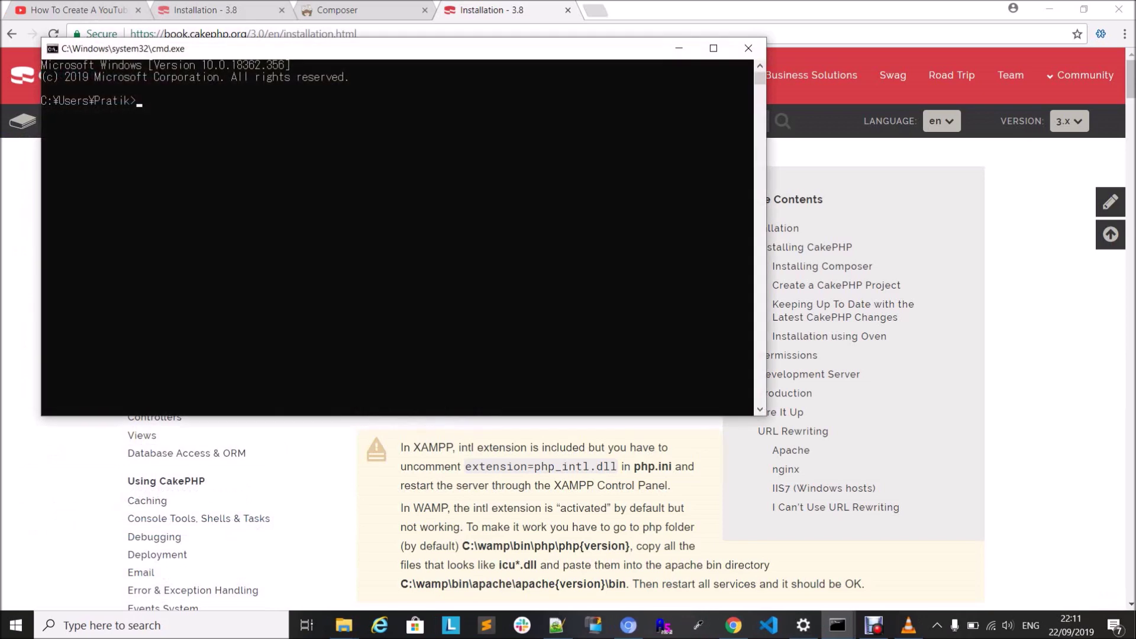
pyautogui.write('php -v')
pyautogui.press('Return')
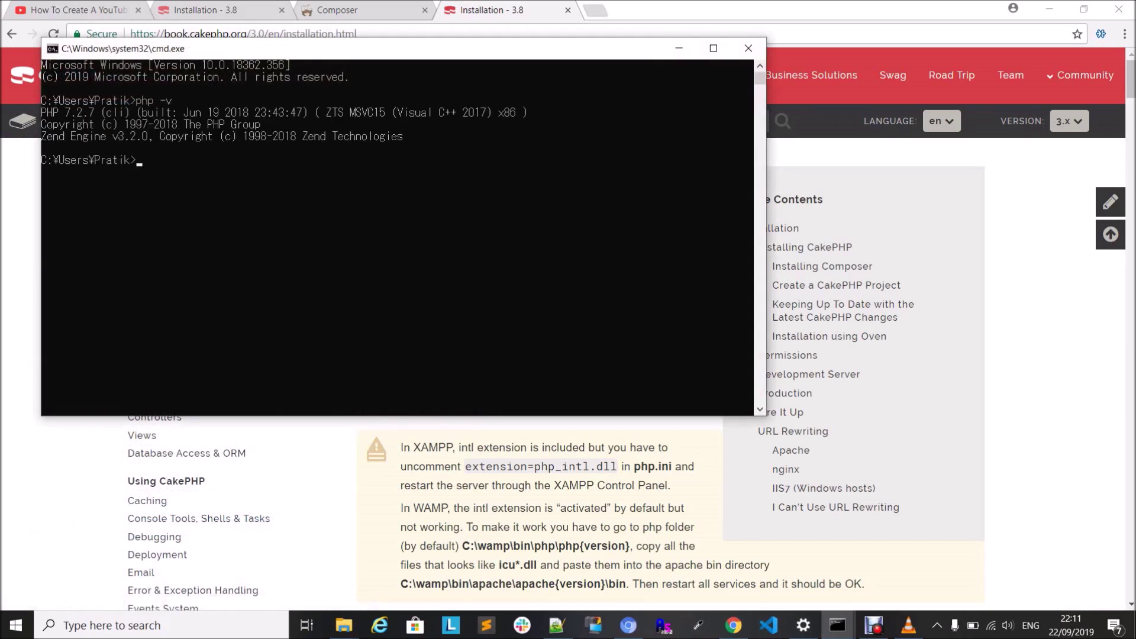
pyautogui.moveTo(42, 113); pyautogui.dragTo(101, 113)
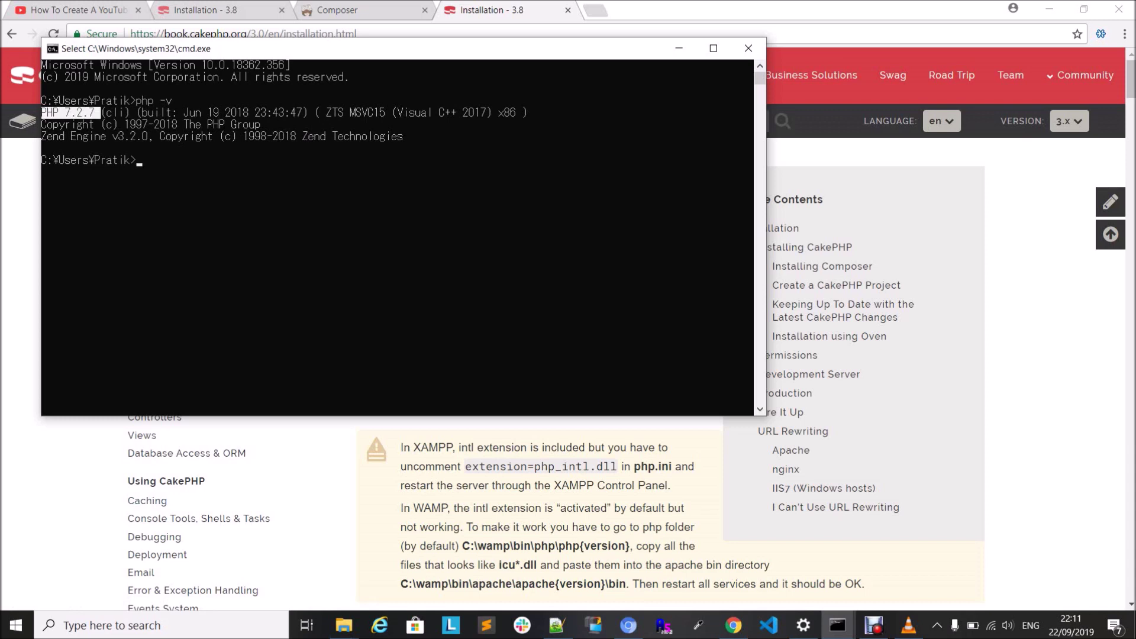
pyautogui.click(235, 196)
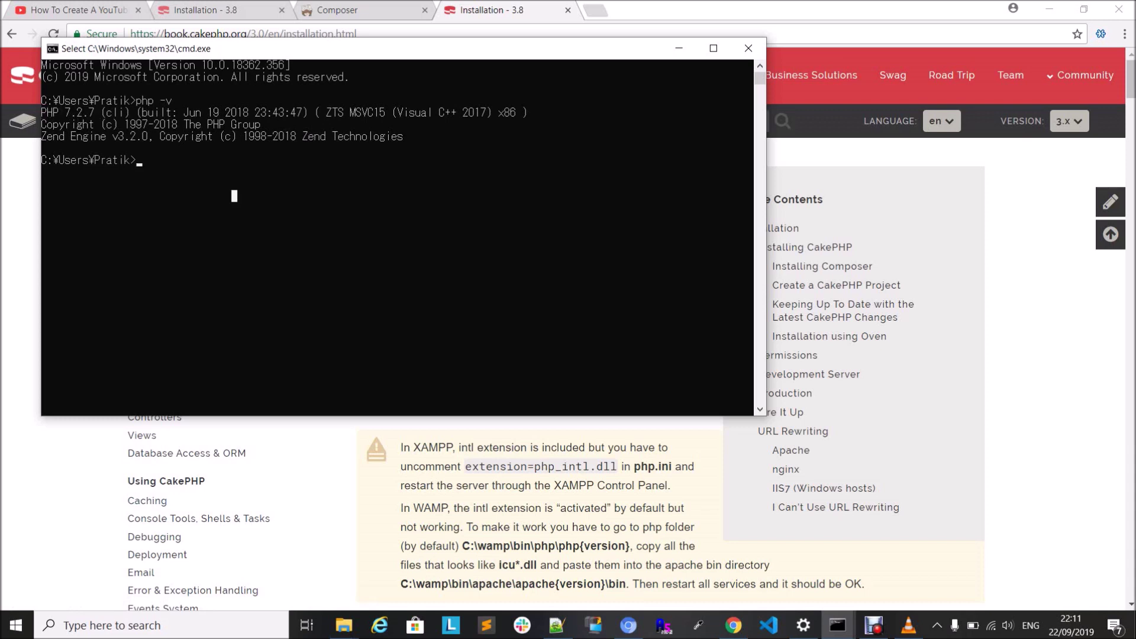
pyautogui.click(678, 49)
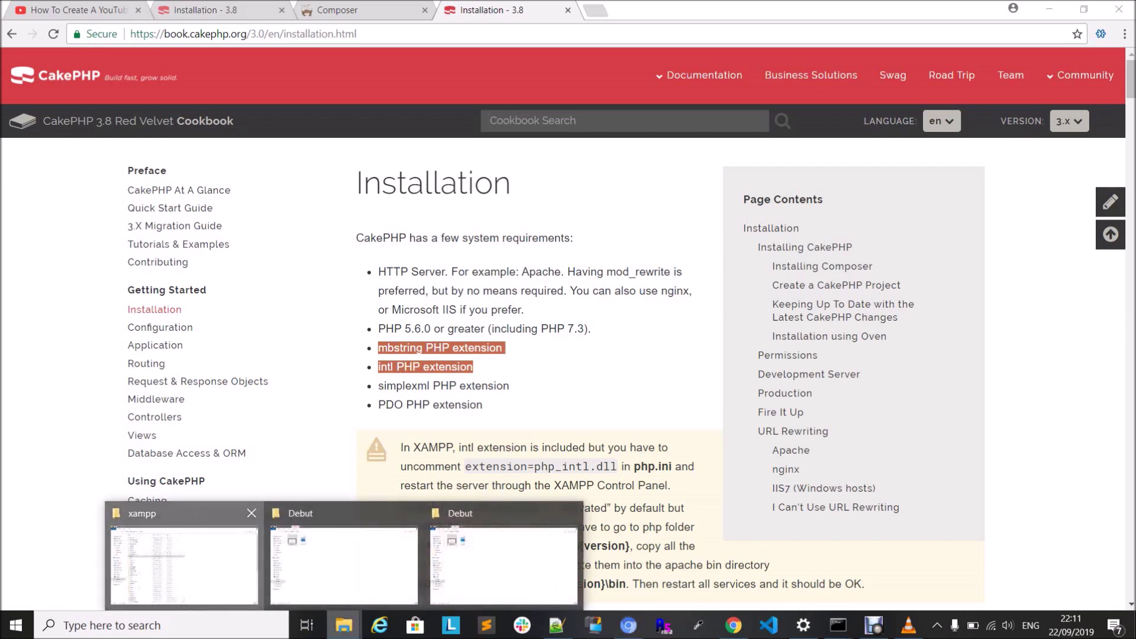
# Step: Open C:\xampp\php and bring up the context menu for php.ini
pyautogui.click(182, 559)
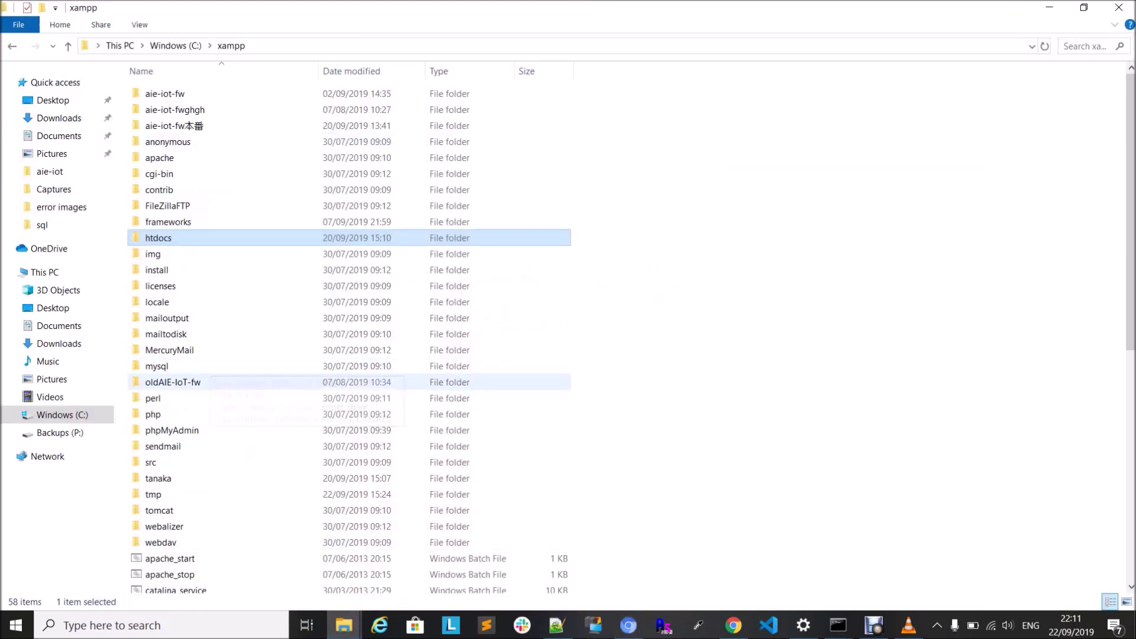
pyautogui.doubleClick(155, 413)
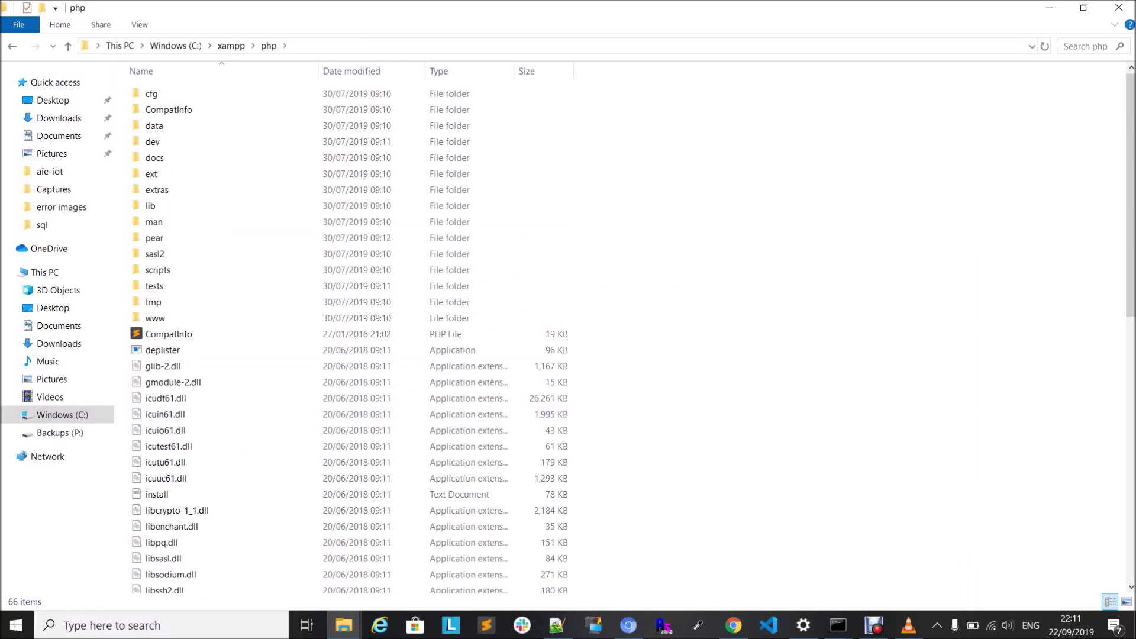
pyautogui.scroll(-3, 622, 338)
pyautogui.scroll(-3, 621, 338)
pyautogui.scroll(-1, 621, 337)
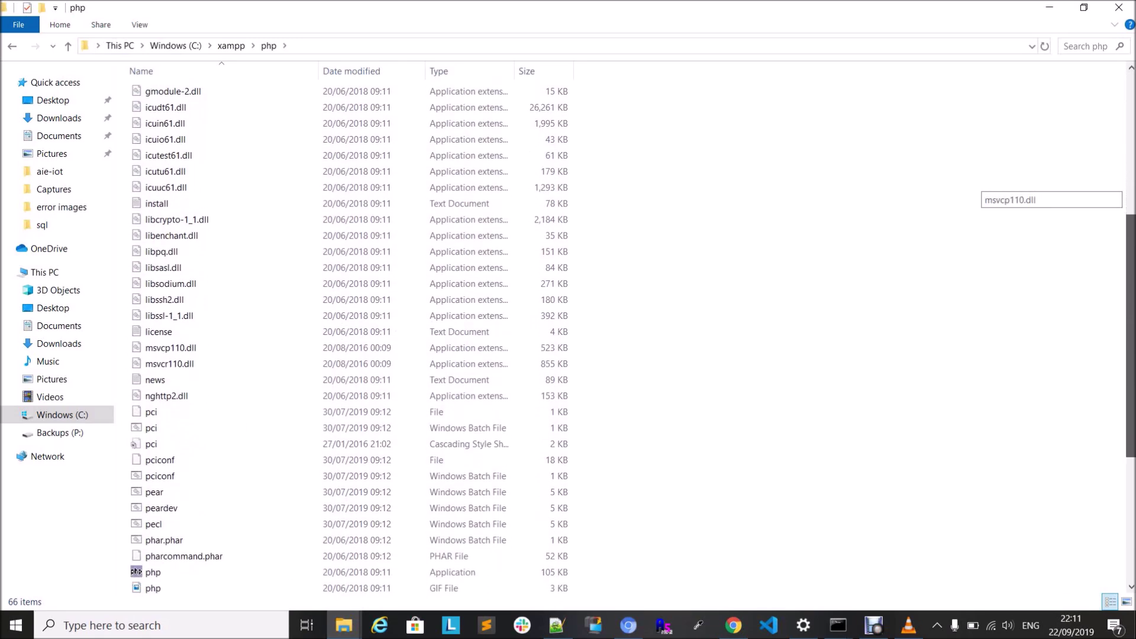
pyautogui.scroll(-1, 267, 474)
pyautogui.scroll(-1, 266, 474)
pyautogui.scroll(-1, 266, 474)
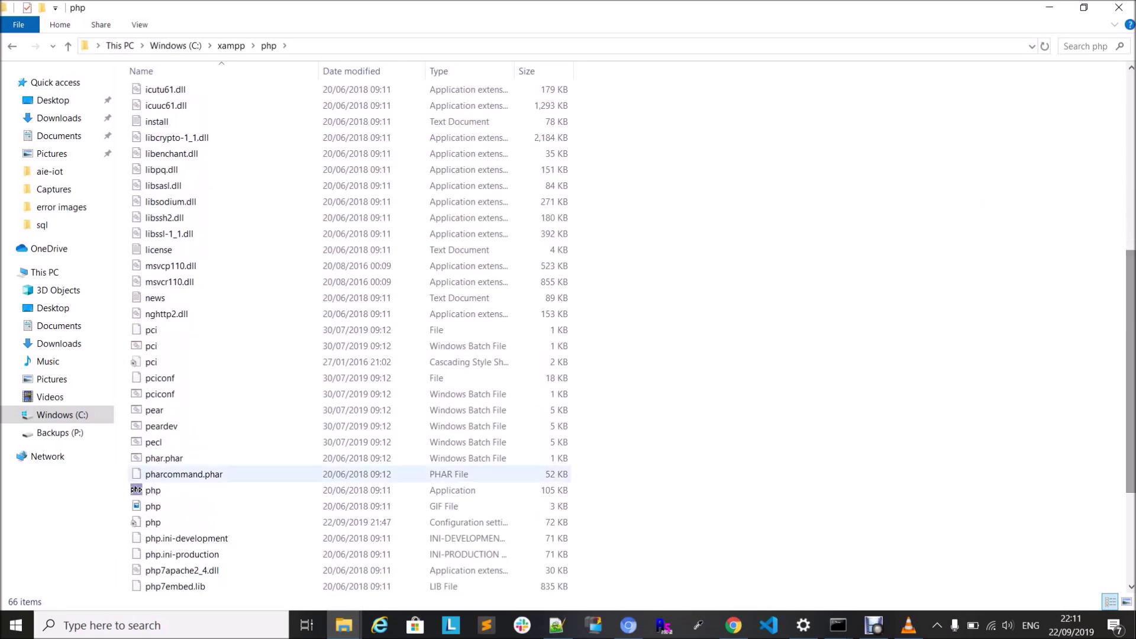
pyautogui.click(266, 521)
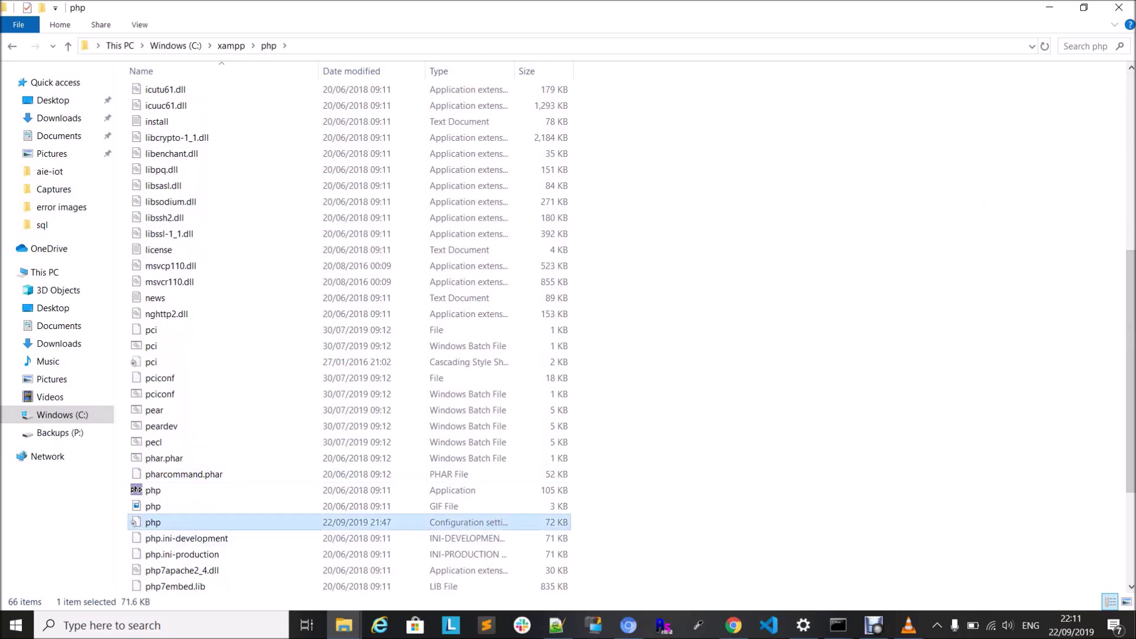
pyautogui.rightClick(169, 529)
pyautogui.press('Escape')
pyautogui.rightClick(157, 524)
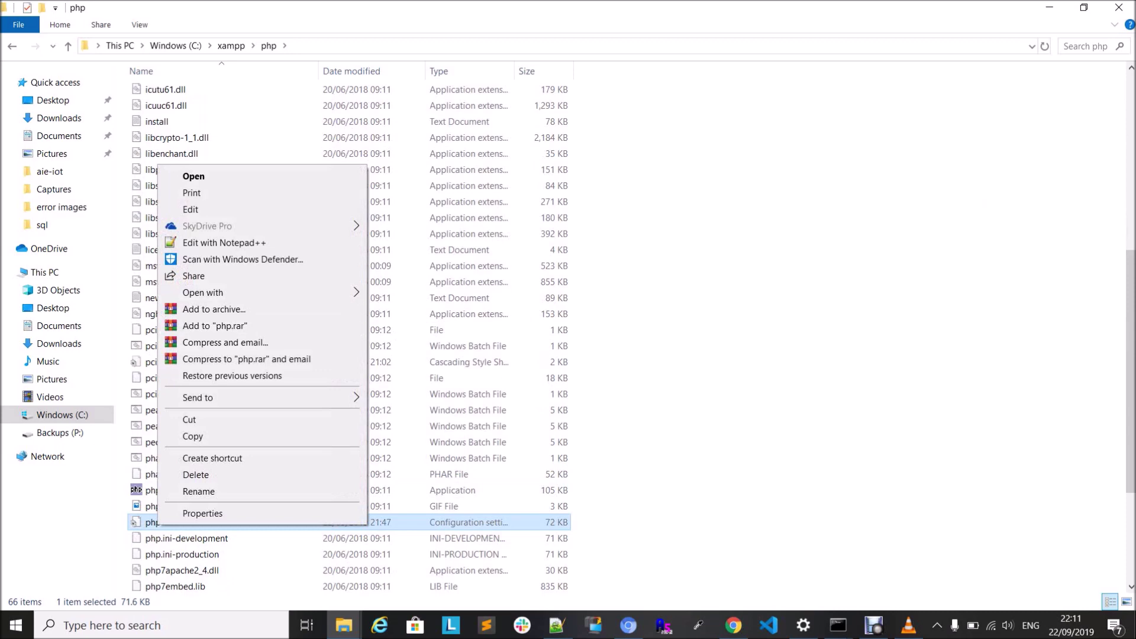
# Step: Open php.ini in Notepad++, find the mbstring line and keep extension=mbstring uncommented
pyautogui.click(231, 243)
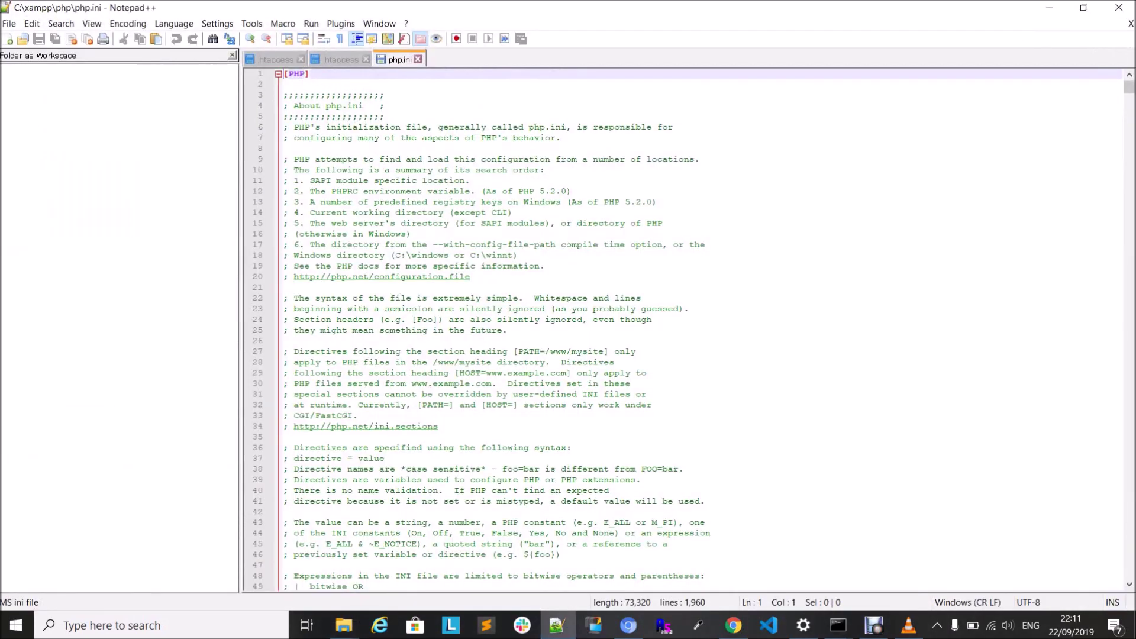
pyautogui.hotkey('ctrl', 'f')
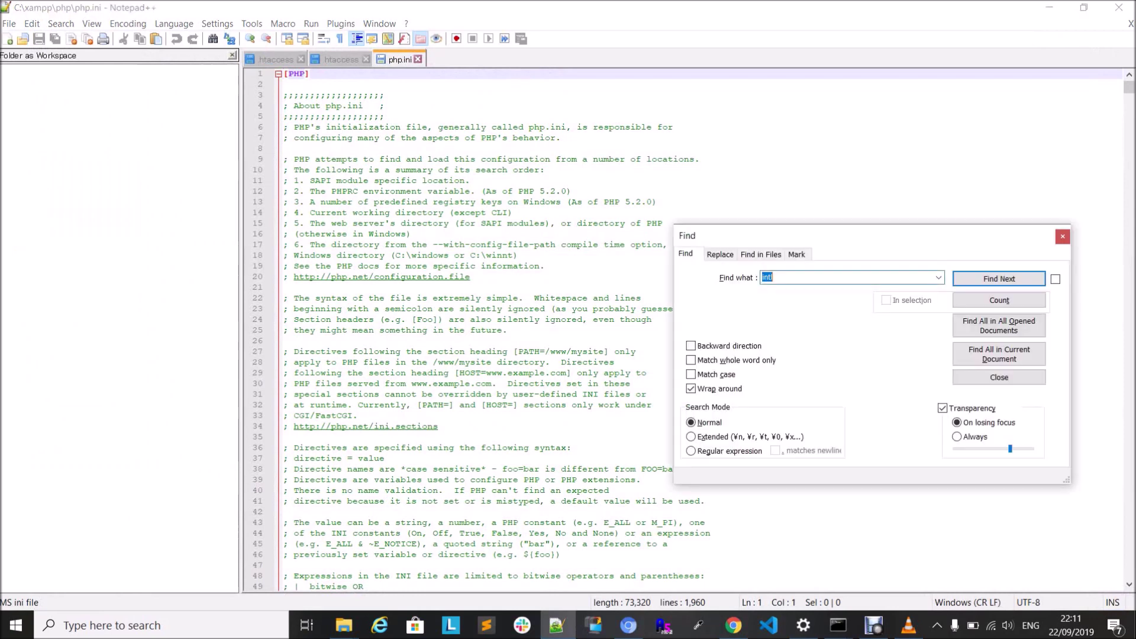
pyautogui.write('mbs')
pyautogui.write('trin')
pyautogui.press('Return')
pyautogui.press('Return')
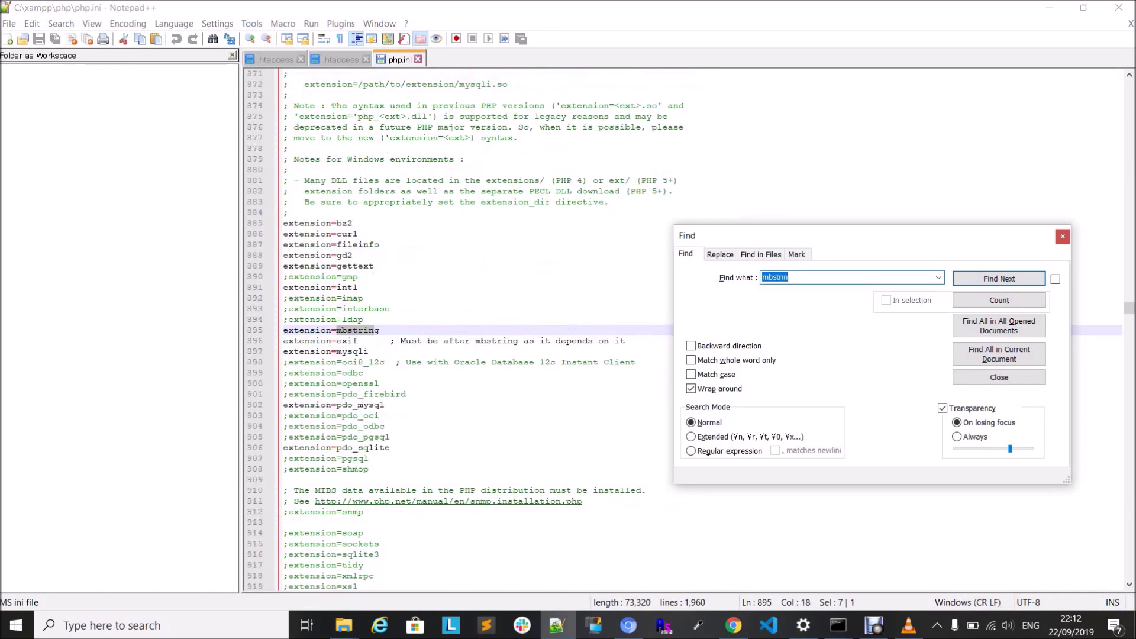
pyautogui.click(380, 329)
pyautogui.press('Home')
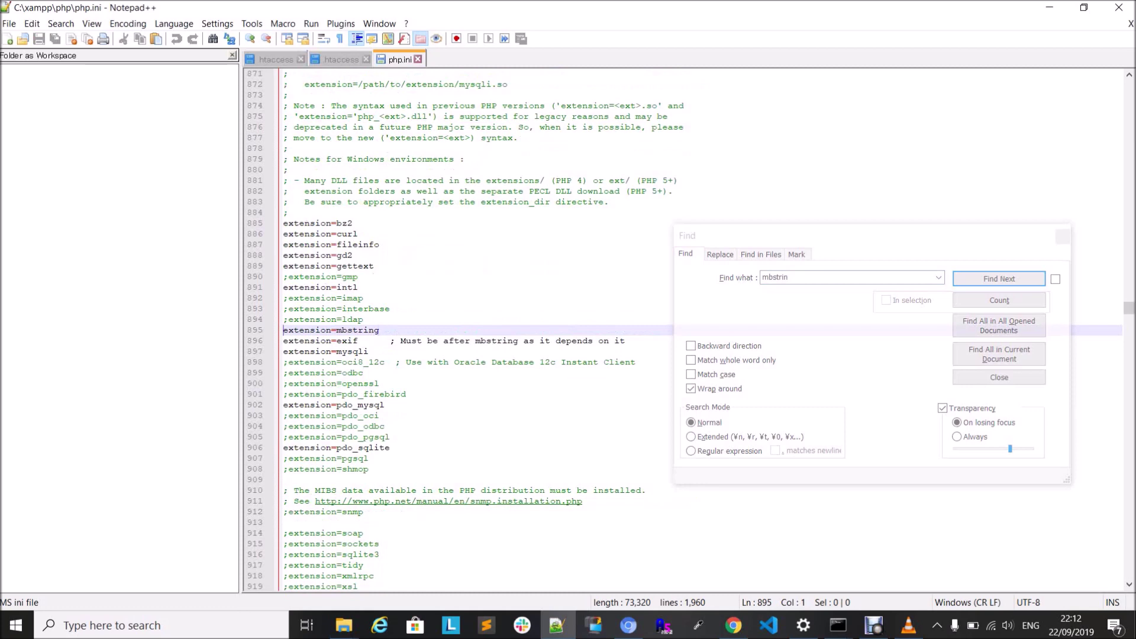
pyautogui.write(';')
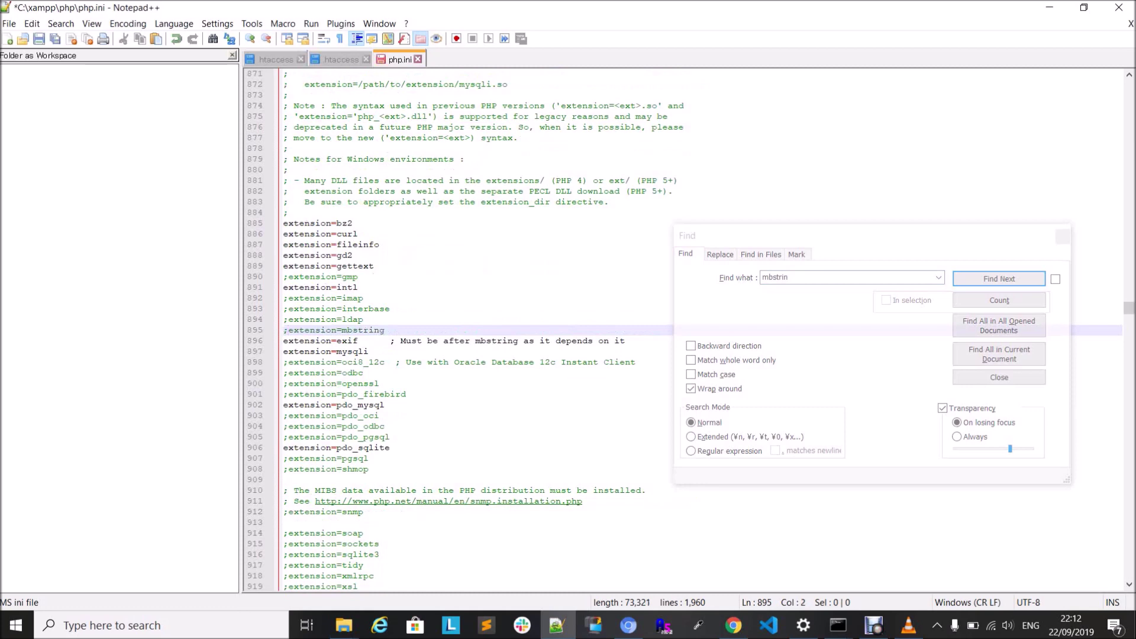
pyautogui.press('BackSpace')
pyautogui.press('End')
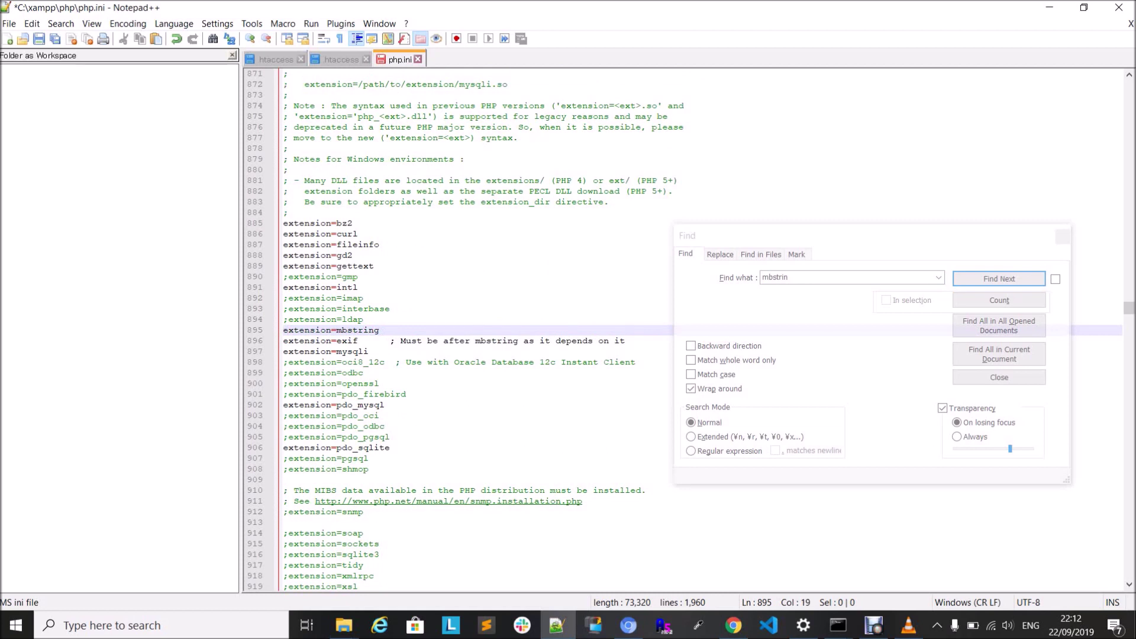
# Step: Remove the semicolon so extension=intl is enabled, then save php.ini
pyautogui.hotkey('ctrl', 'f')
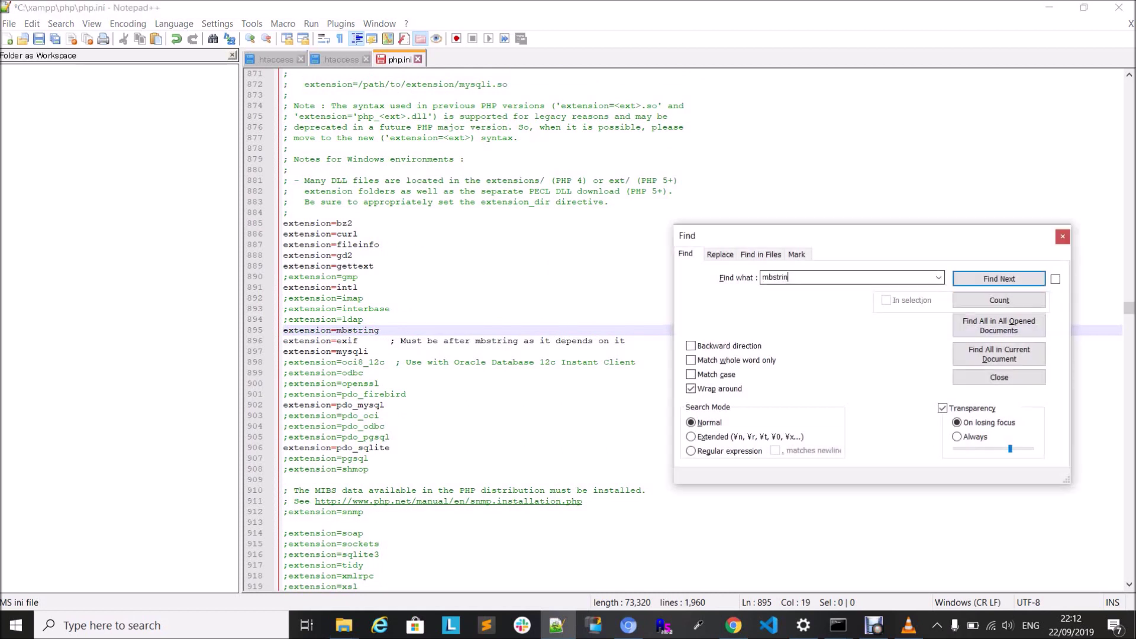
pyautogui.press('BackSpace')
pyautogui.press('BackSpace')
pyautogui.press('BackSpace')
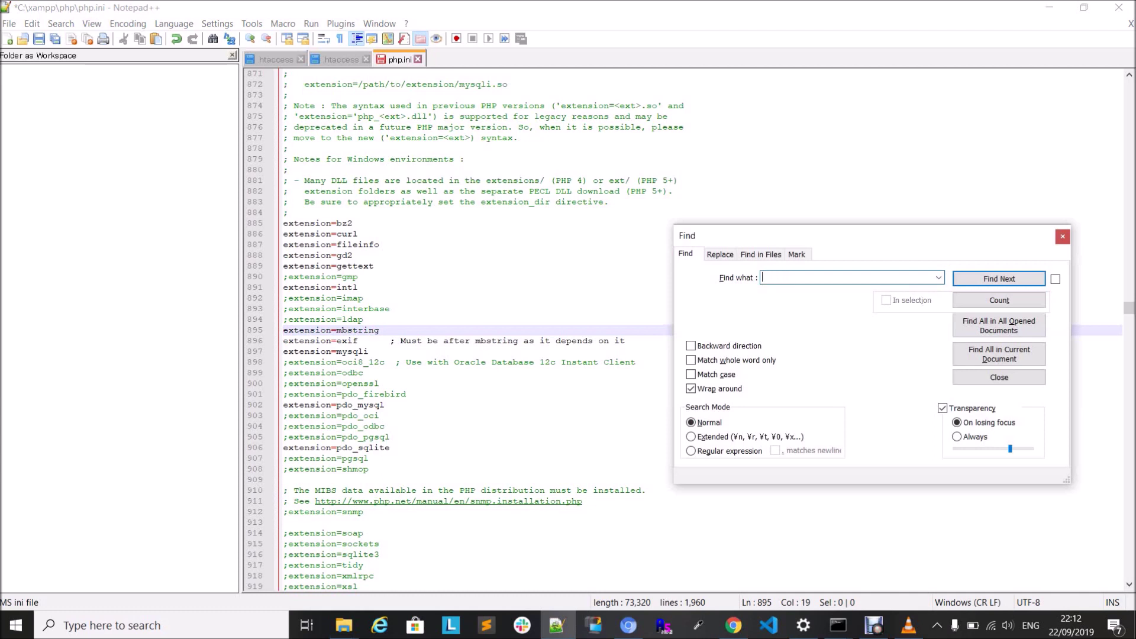
pyautogui.click(284, 286)
pyautogui.write(';')
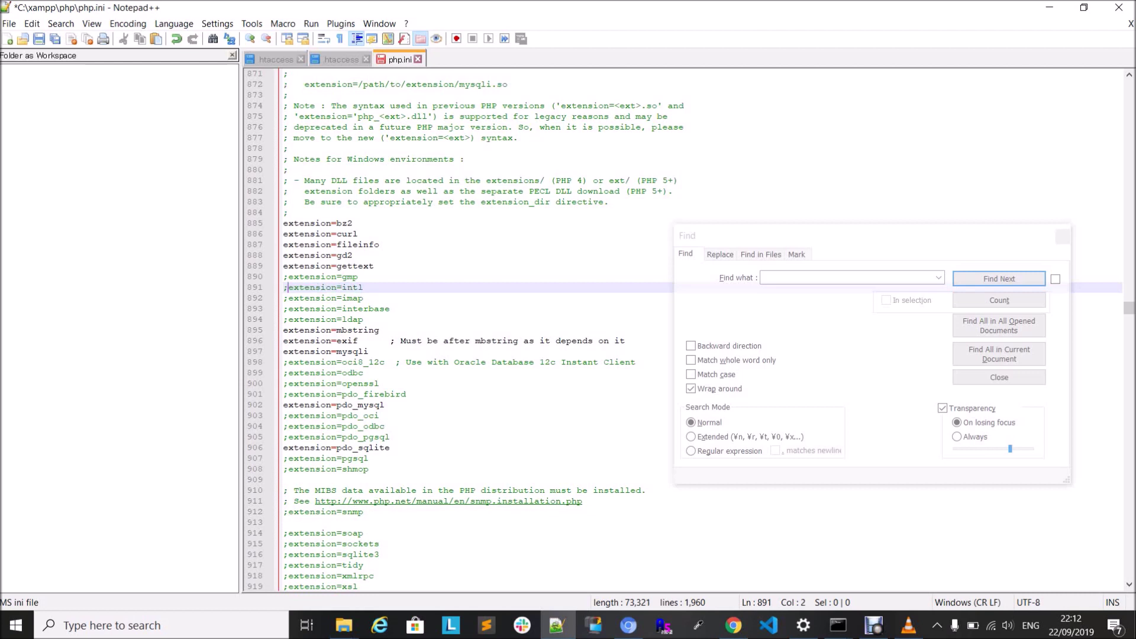
pyautogui.press('BackSpace')
pyautogui.press('Down')
pyautogui.press('End')
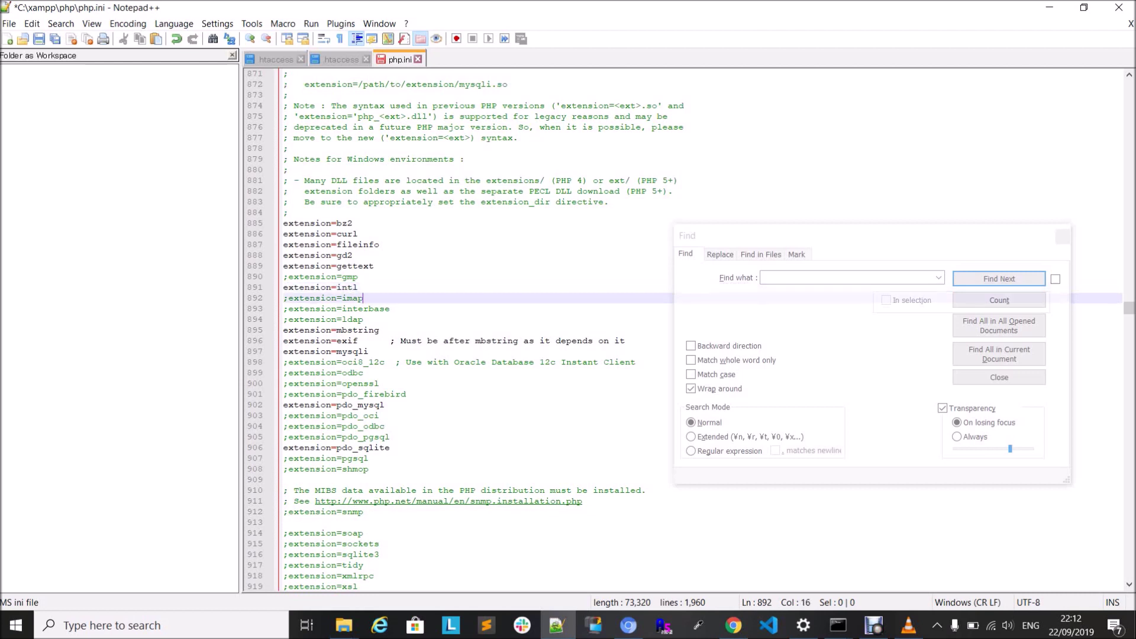
pyautogui.hotkey('ctrl', 's')
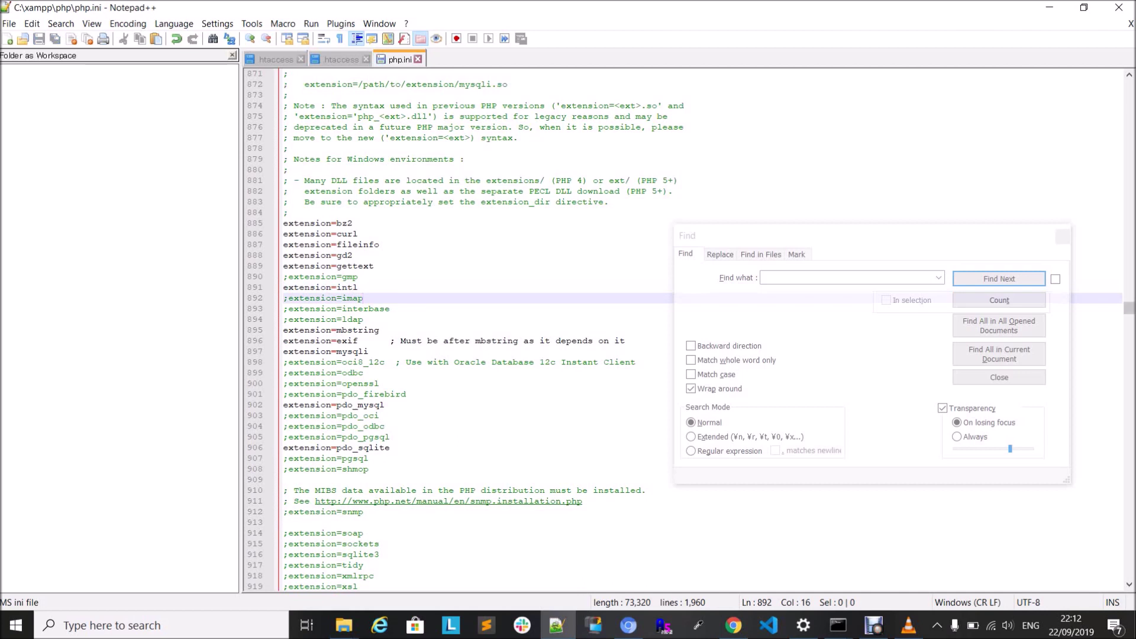
pyautogui.press('Escape')
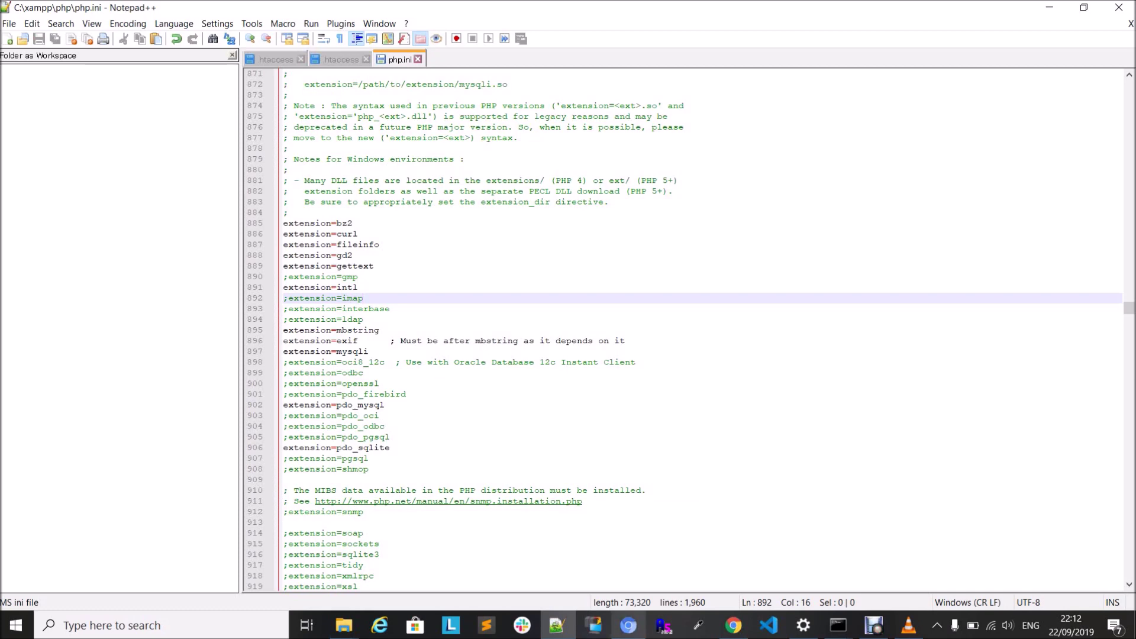
# Step: Highlight the composer create-project command under Create a CakePHP Project
pyautogui.click(629, 625)
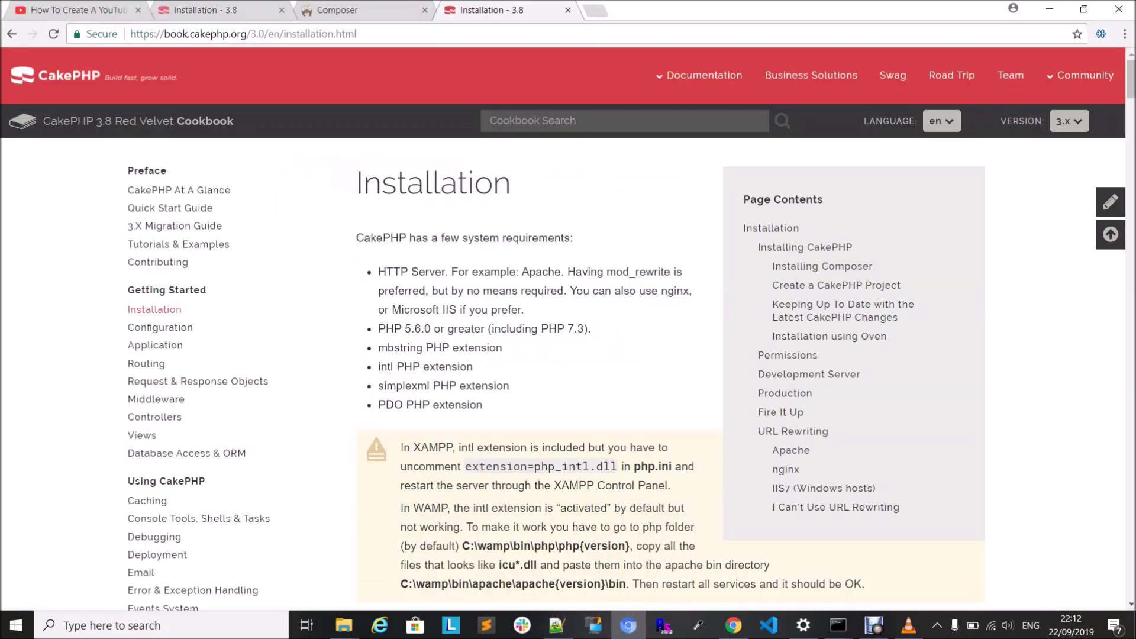
pyautogui.scroll(-1, 568, 373)
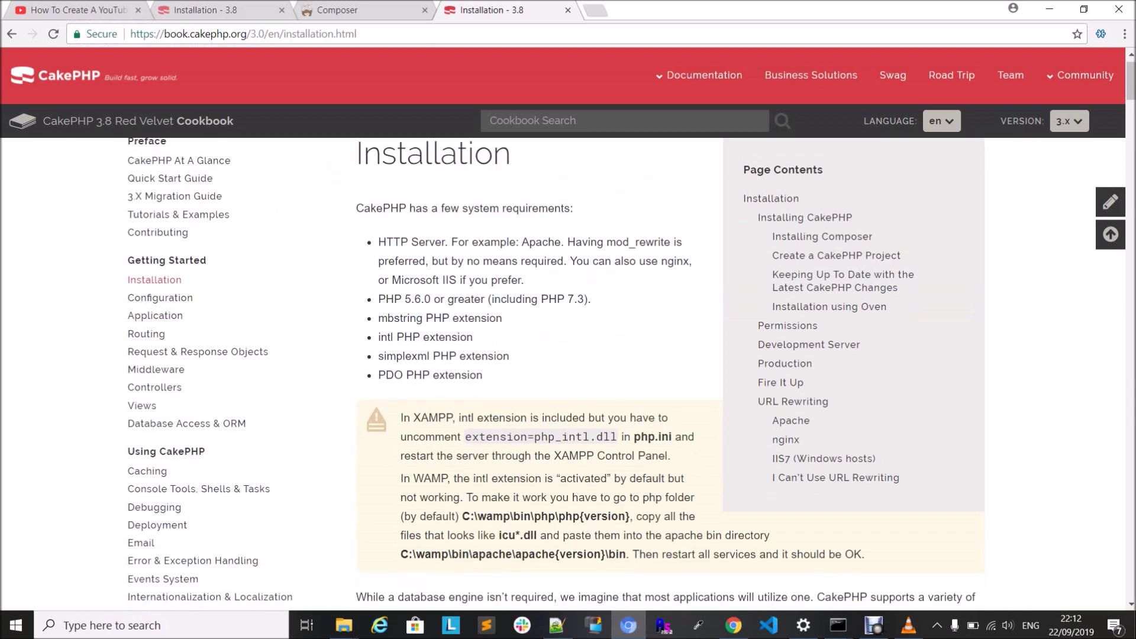
pyautogui.scroll(-4, 568, 373)
pyautogui.scroll(-2, 568, 373)
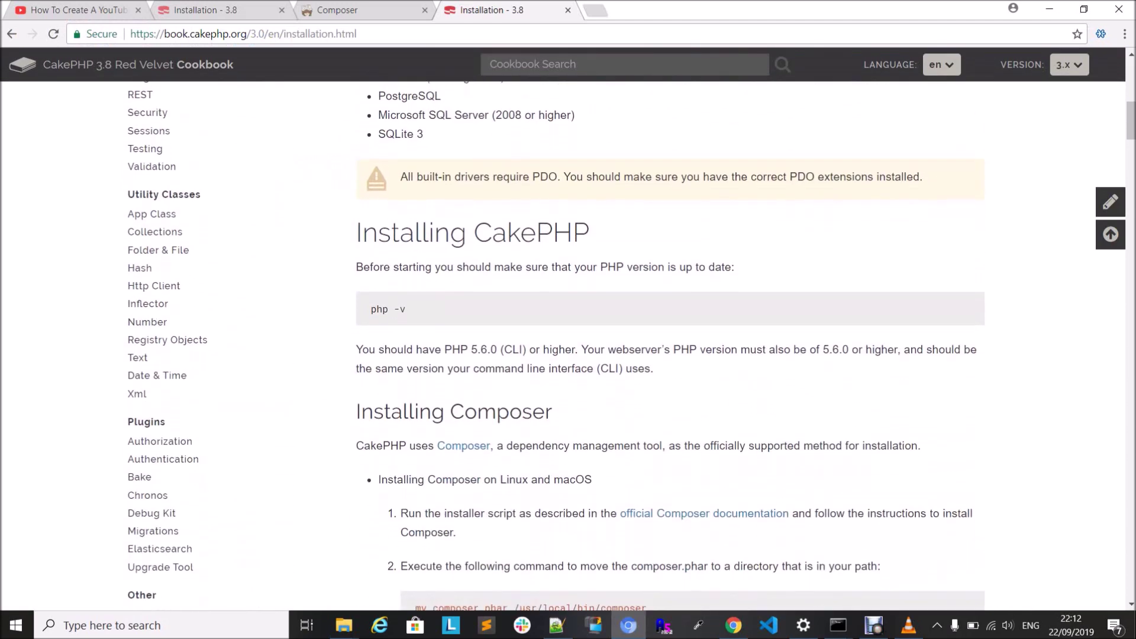
pyautogui.scroll(-3, 568, 373)
pyautogui.scroll(-3, 568, 373)
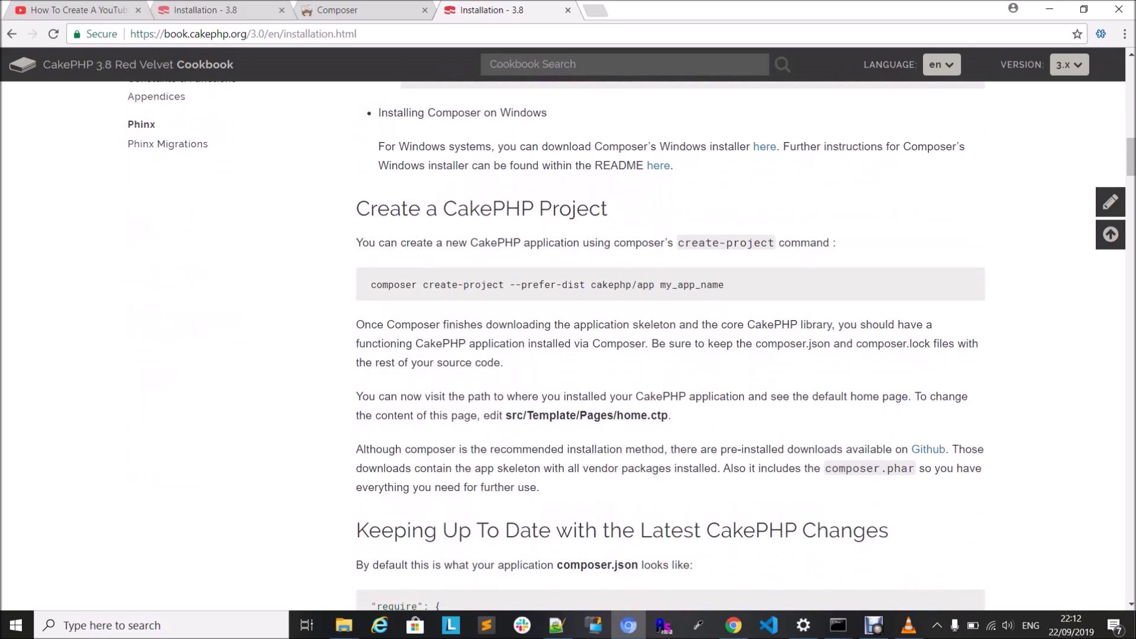
pyautogui.moveTo(371, 285); pyautogui.dragTo(724, 284)
pyautogui.click(874, 625)
pyautogui.hotkey('ctrl', 'shift', 'Tab')
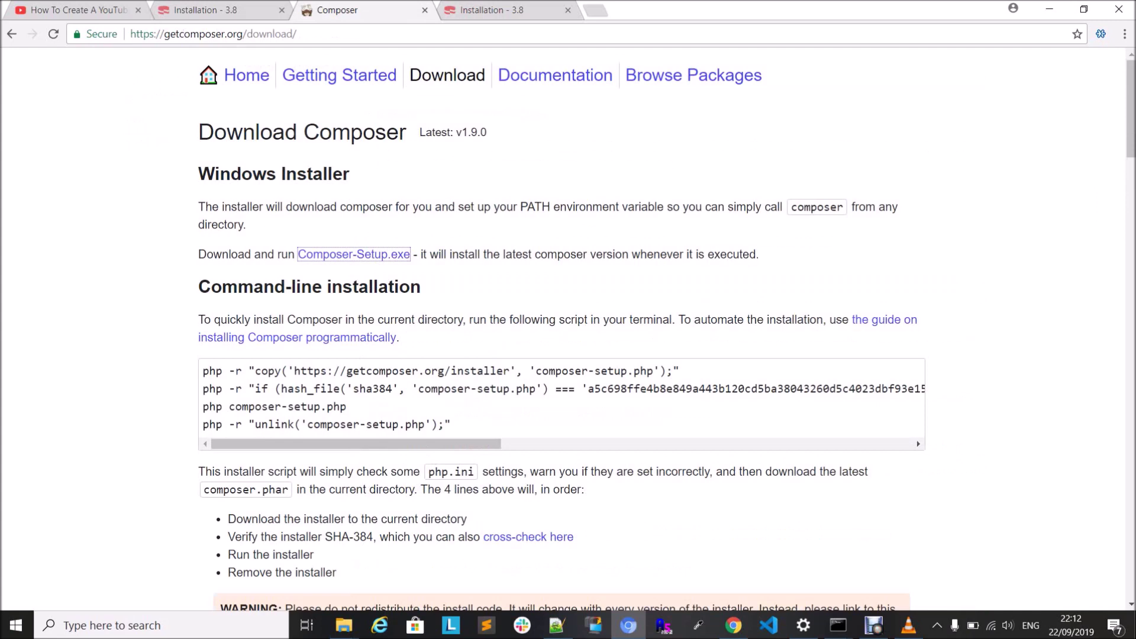
# Step: Search 'php composer' and open getcomposer.org's Download page, then return to the Installation guide
pyautogui.click(595, 9)
pyautogui.write('p')
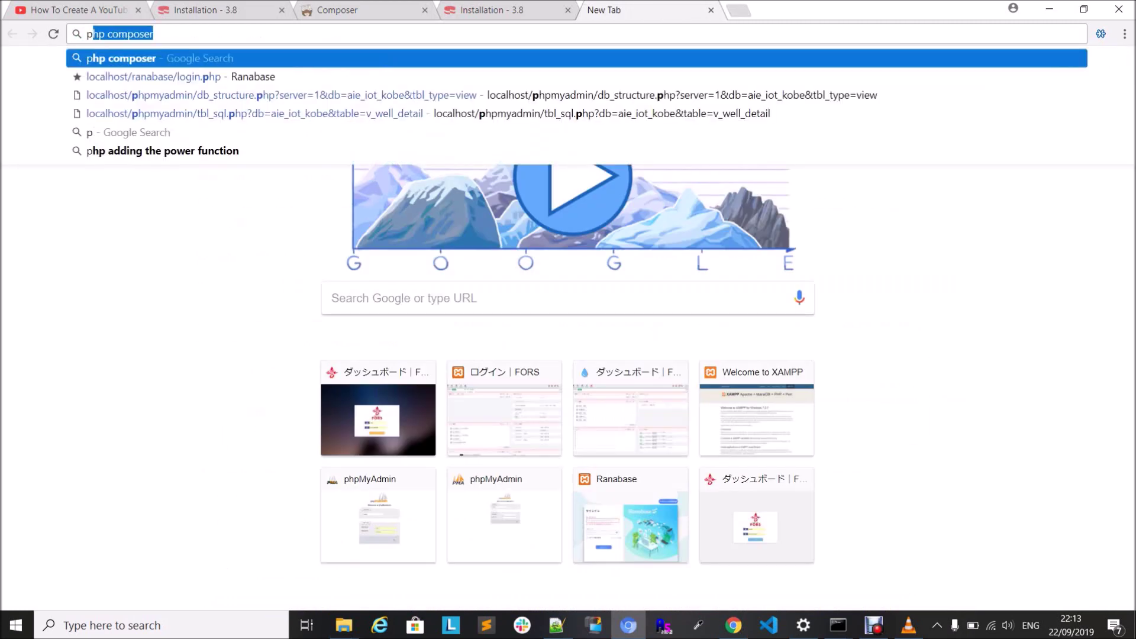
pyautogui.write('hp')
pyautogui.press('Return')
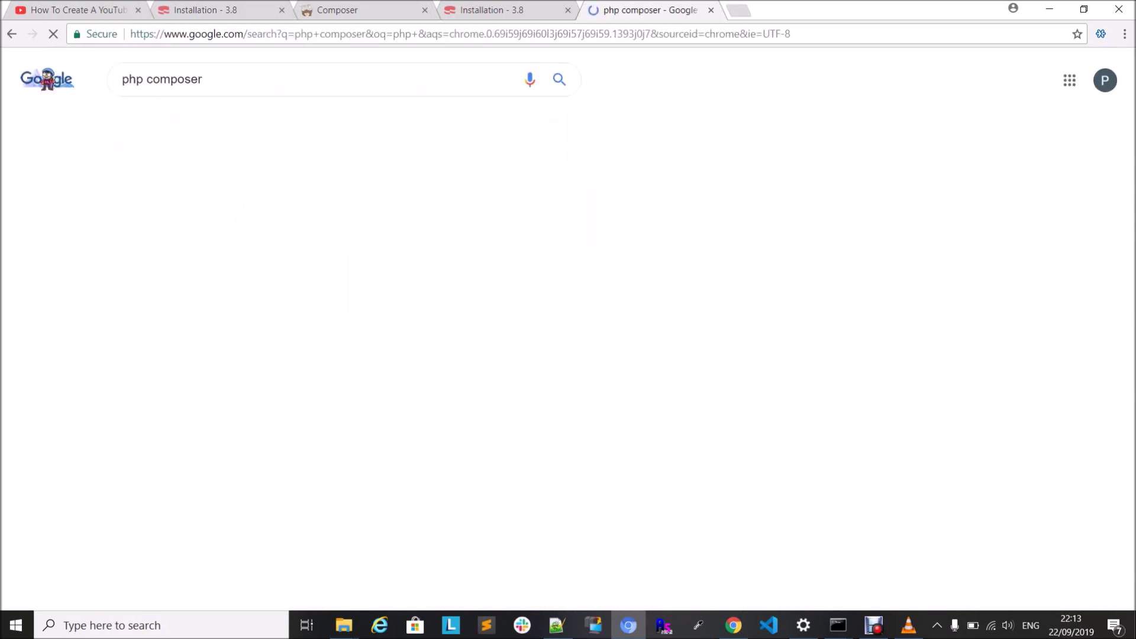
pyautogui.click(155, 185)
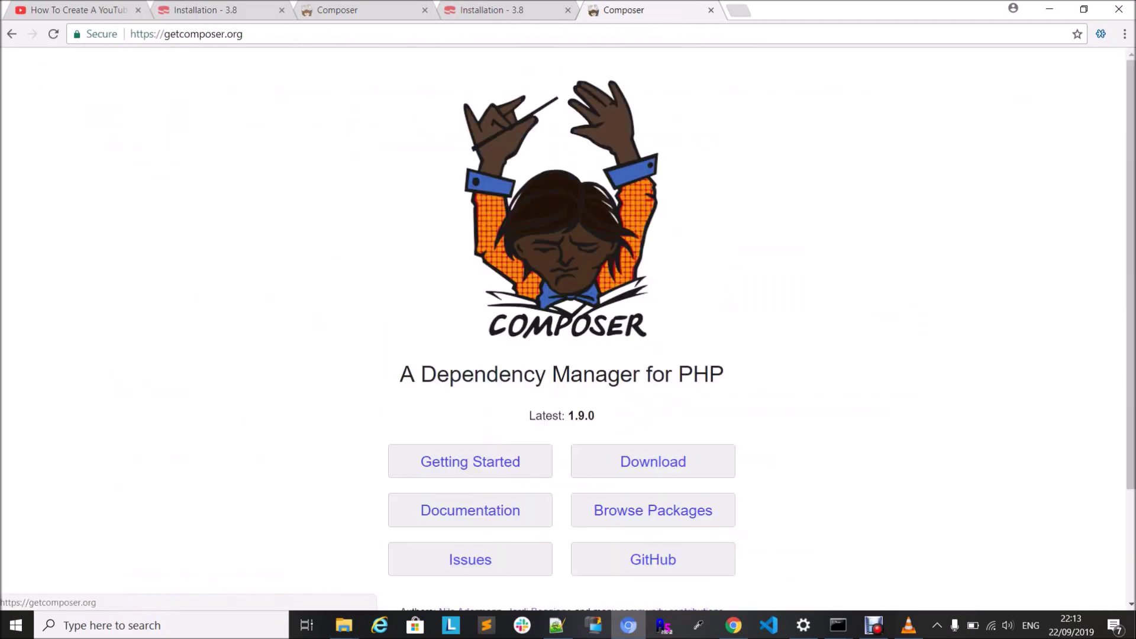
pyautogui.click(652, 461)
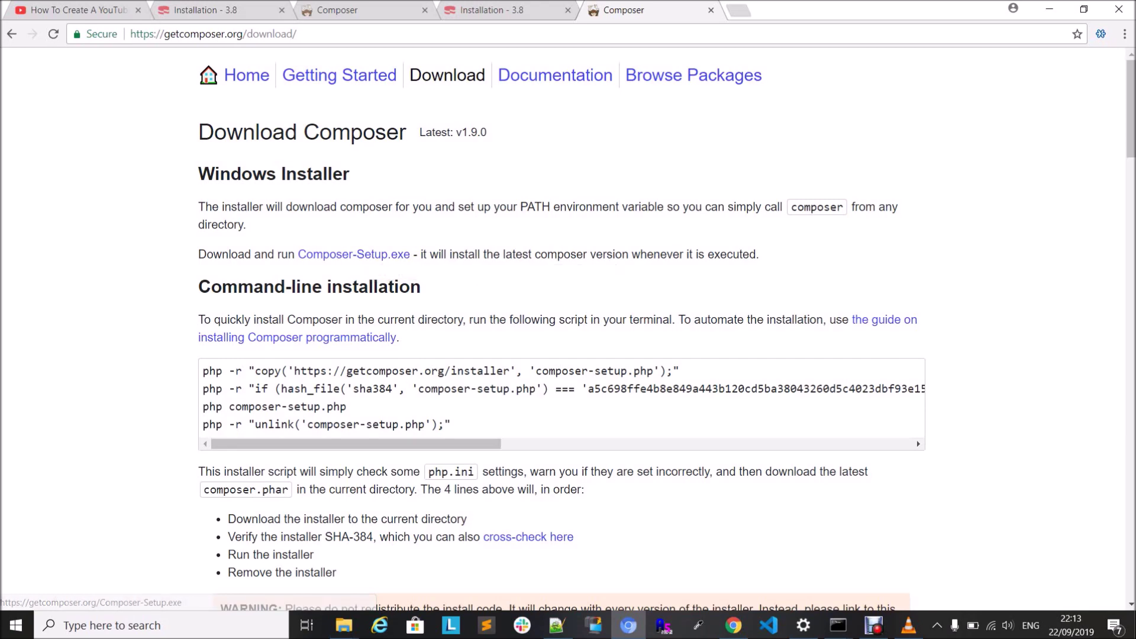
pyautogui.click(240, 11)
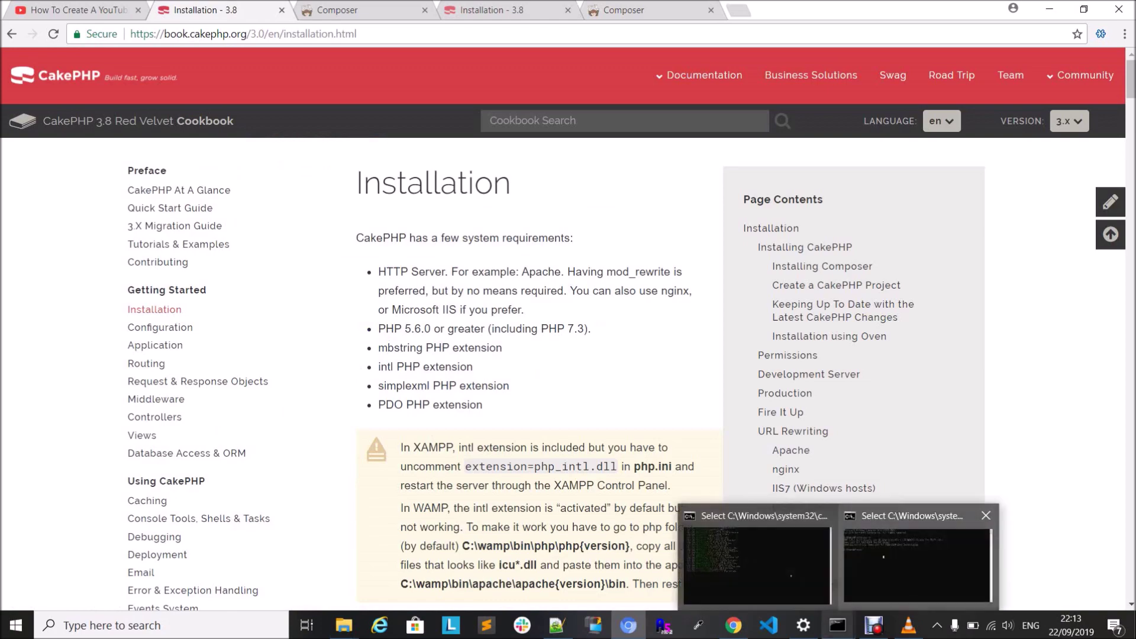
# Step: Run composer to confirm version 1.9.0, then check the create-project console's package installs
pyautogui.click(918, 555)
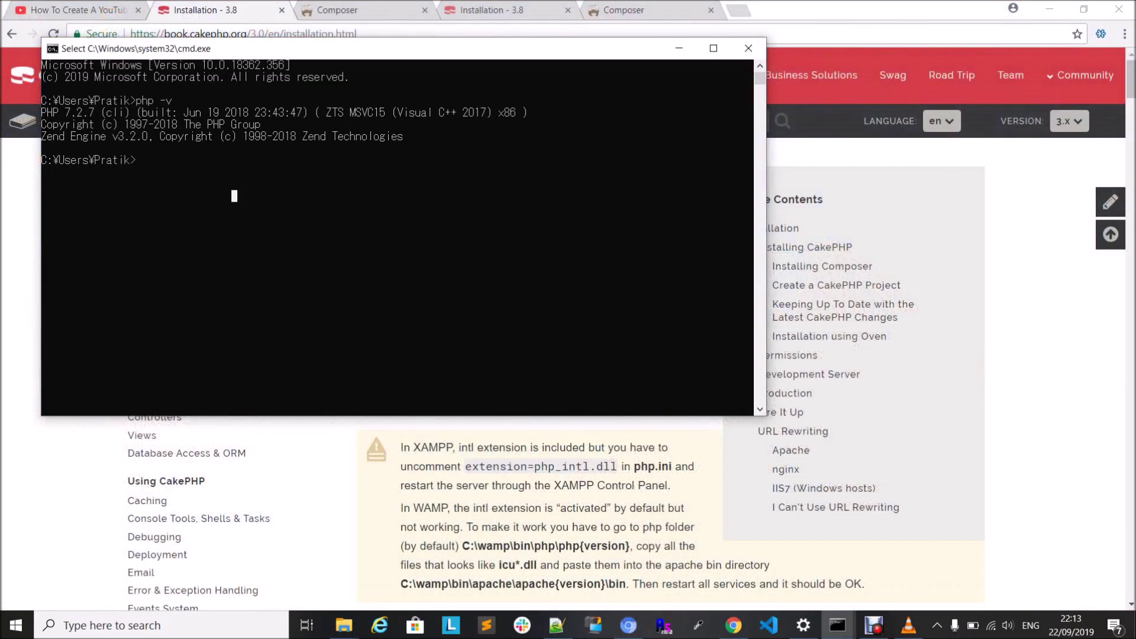
pyautogui.write('c')
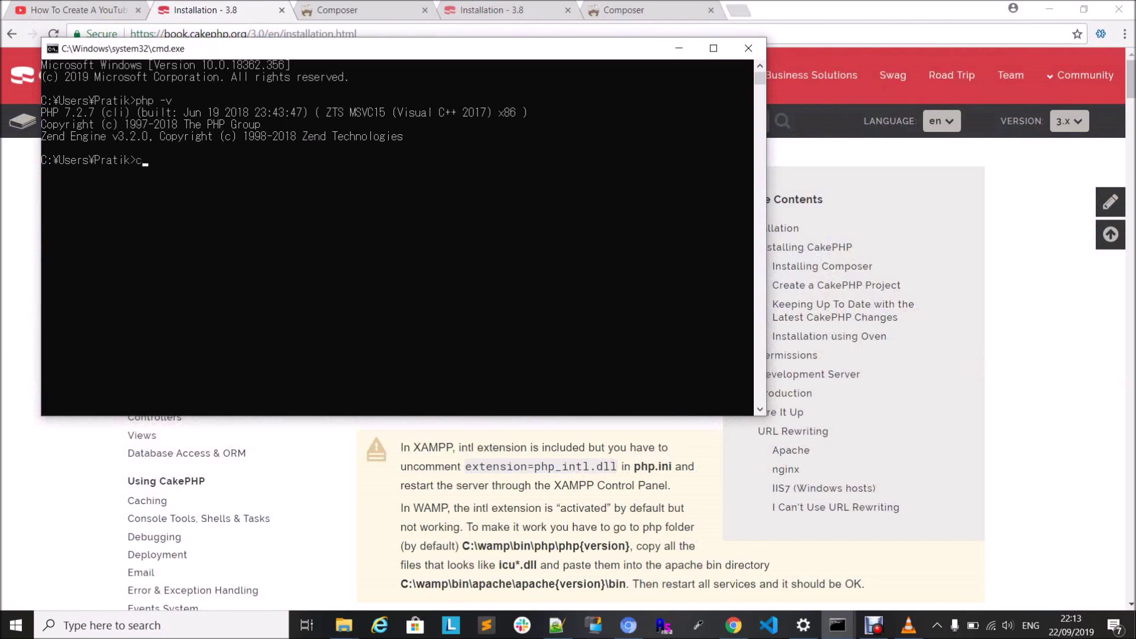
pyautogui.write('omposer')
pyautogui.press('Return')
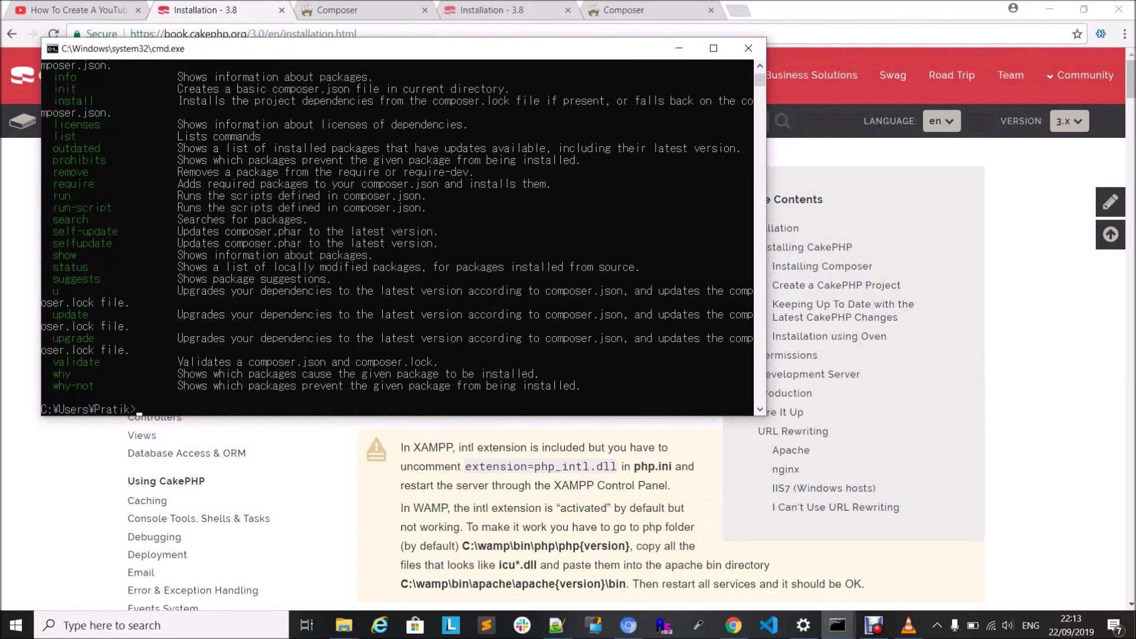
pyautogui.scroll(3, 760, 65)
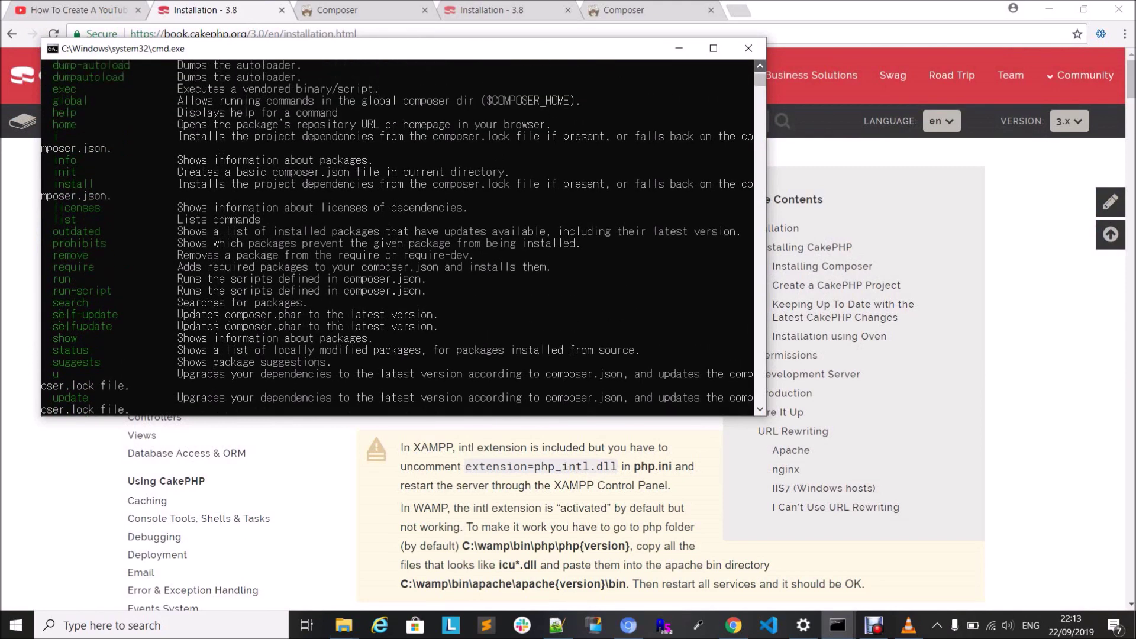
pyautogui.scroll(2, 396, 238)
pyautogui.scroll(2, 396, 236)
pyautogui.scroll(2, 397, 237)
pyautogui.scroll(2, 397, 237)
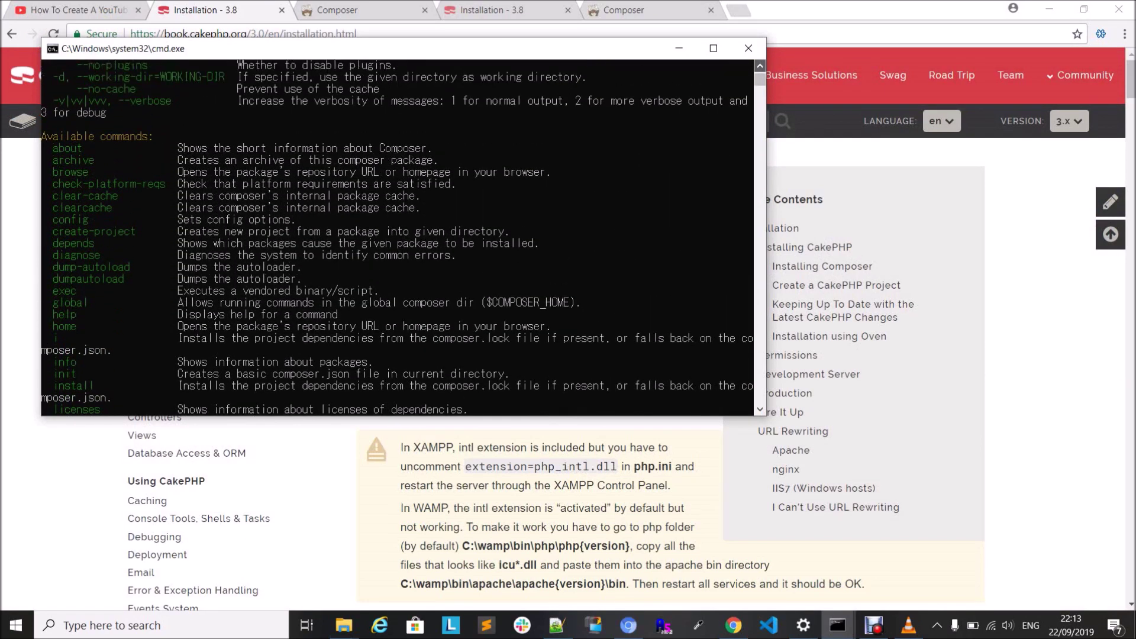
pyautogui.scroll(1, 397, 237)
pyautogui.scroll(1, 397, 237)
pyautogui.scroll(1, 397, 236)
pyautogui.scroll(1, 397, 236)
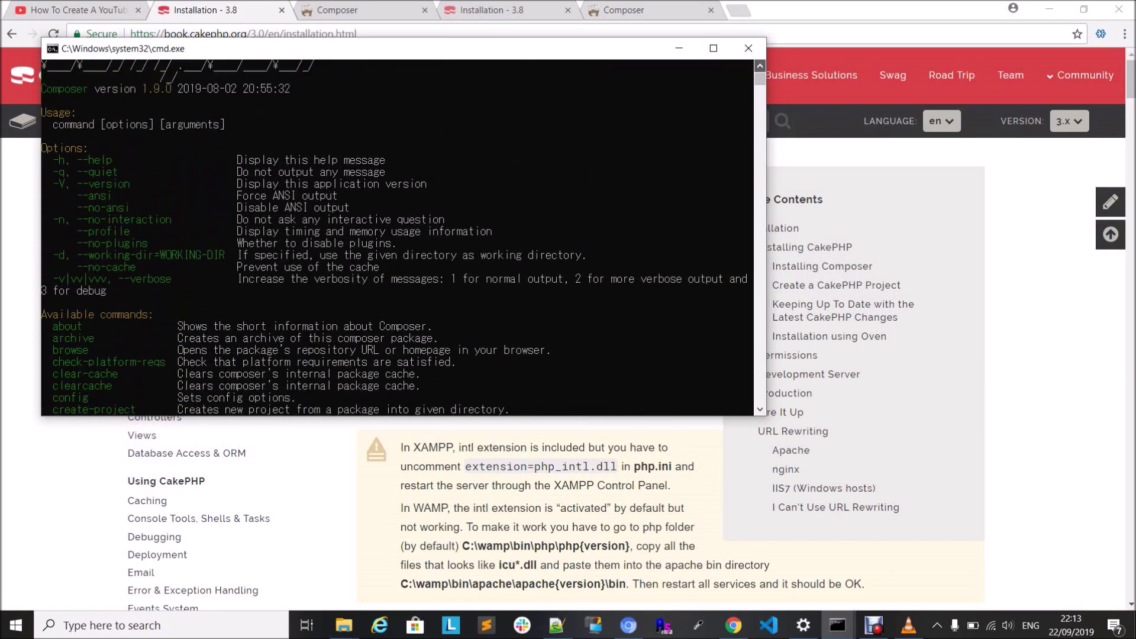
pyautogui.scroll(1, 397, 236)
pyautogui.scroll(1, 397, 237)
pyautogui.moveTo(344, 138)
pyautogui.mouseDown()
pyautogui.moveTo(106, 97)
pyautogui.moveTo(46, 100)
pyautogui.mouseUp()
pyautogui.click(555, 183)
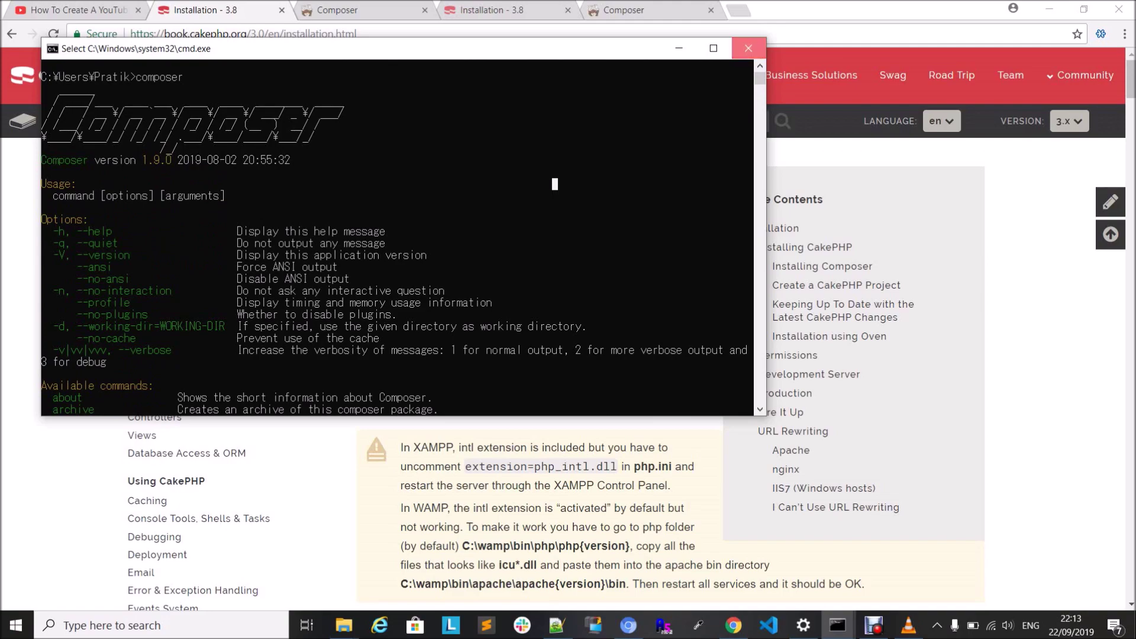
pyautogui.click(749, 47)
pyautogui.click(838, 624)
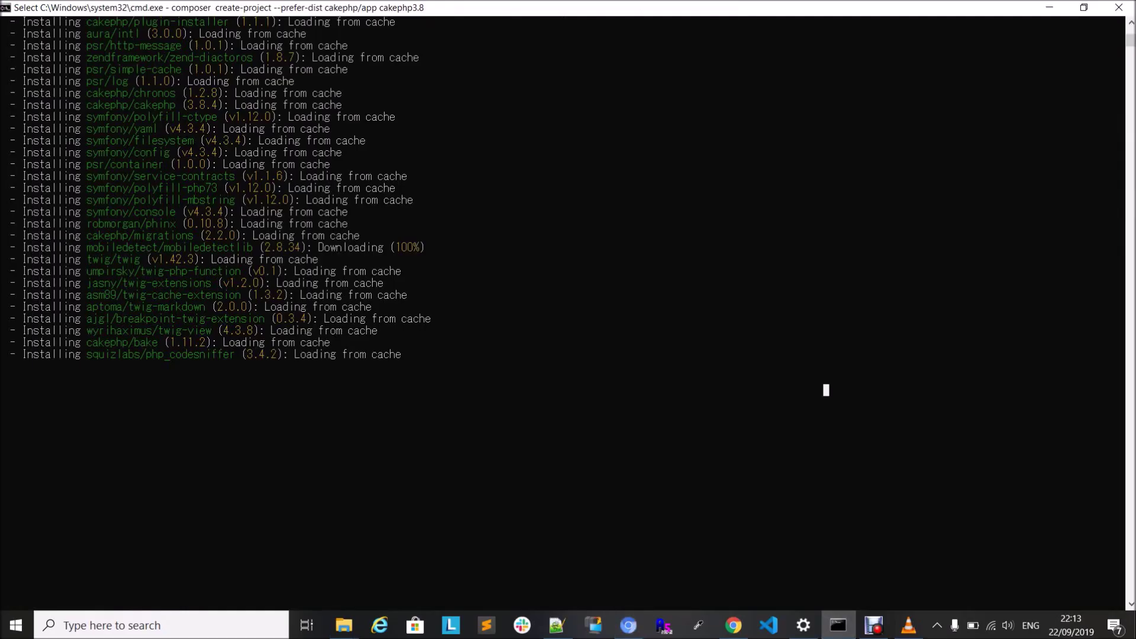
pyautogui.hotkey('alt', 'Tab')
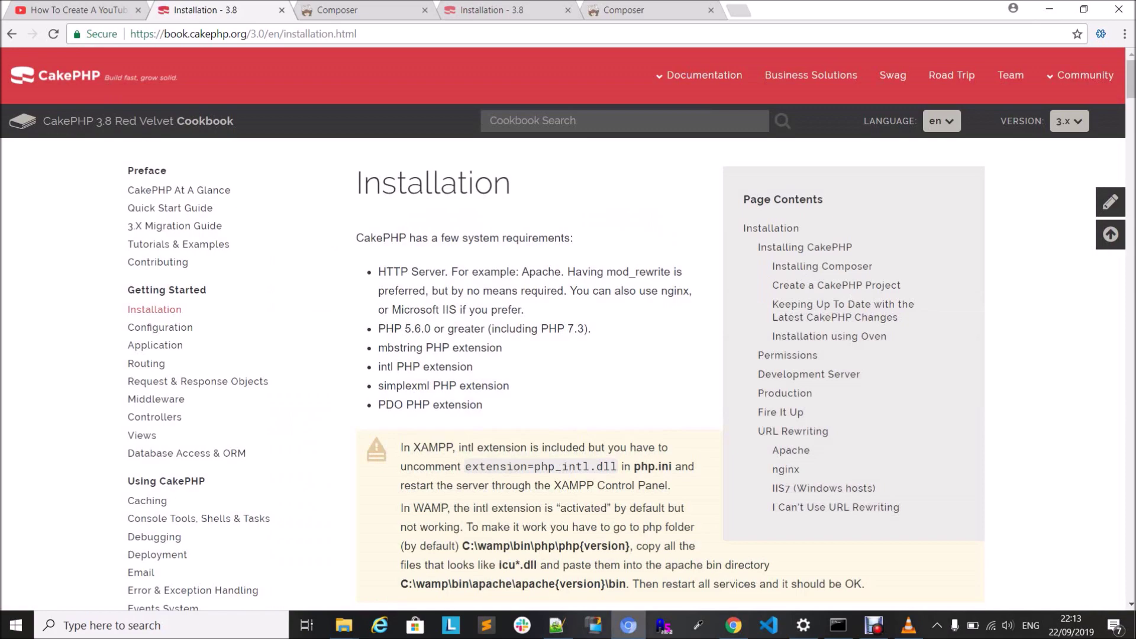
pyautogui.scroll(-3, 568, 355)
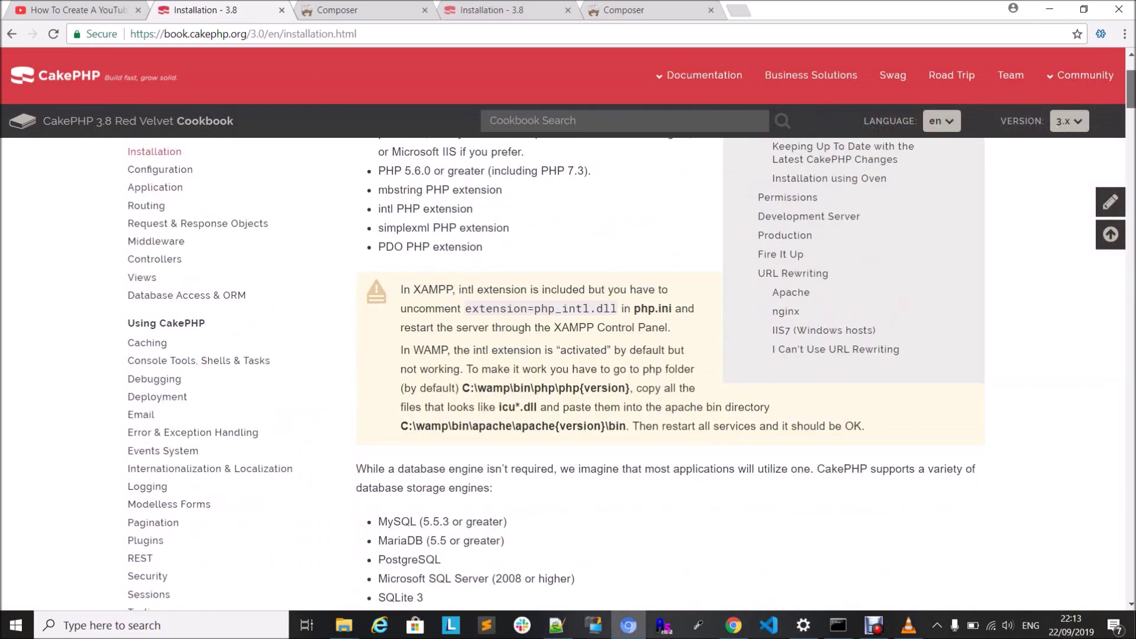
pyautogui.scroll(-6, 569, 354)
pyautogui.scroll(-1, 568, 355)
pyautogui.scroll(3, 568, 356)
pyautogui.scroll(1, 568, 355)
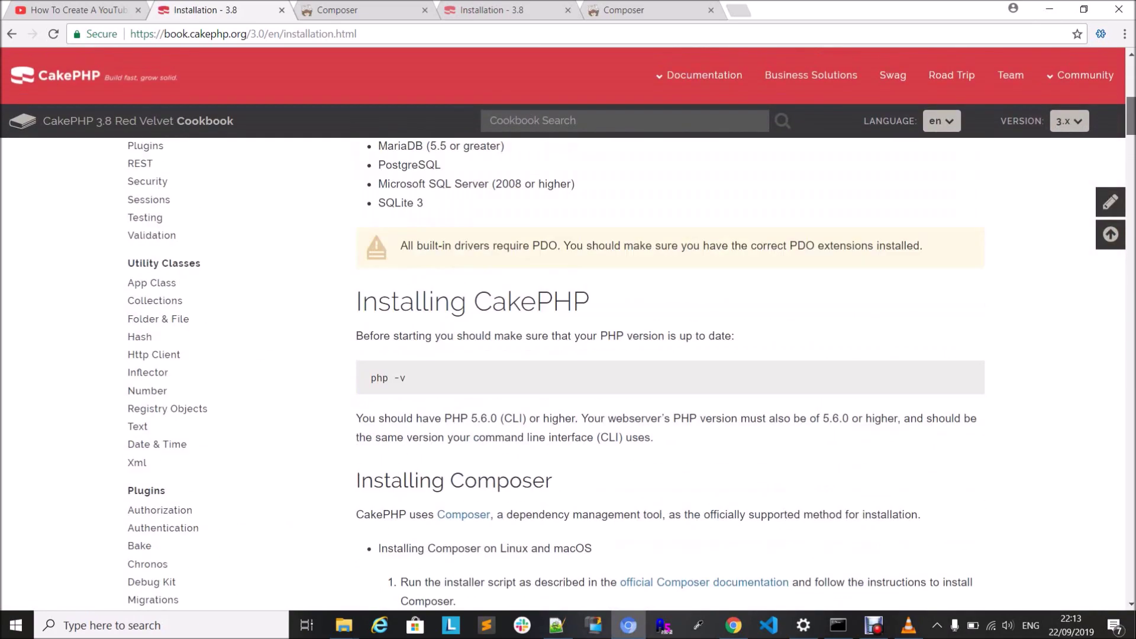
pyautogui.scroll(1, 569, 355)
pyautogui.scroll(-6, 569, 356)
pyautogui.scroll(-2, 617, 356)
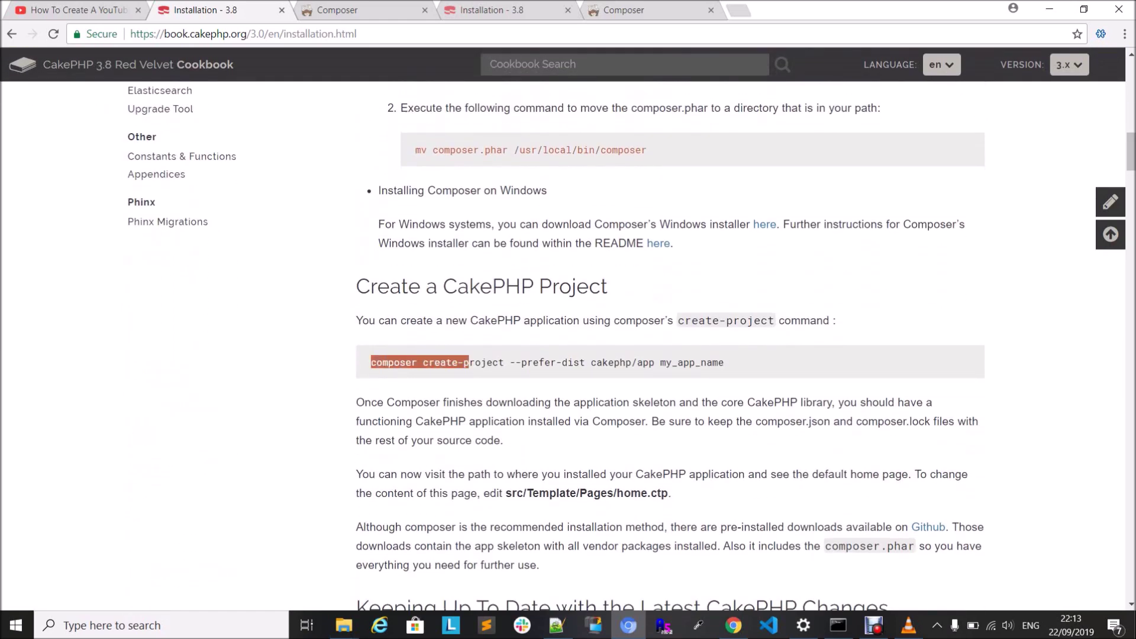
# Step: Highlight the composer create-project command under 'Create a CakePHP Project' on the Installation page
pyautogui.moveTo(371, 362); pyautogui.dragTo(724, 363)
pyautogui.click(724, 362)
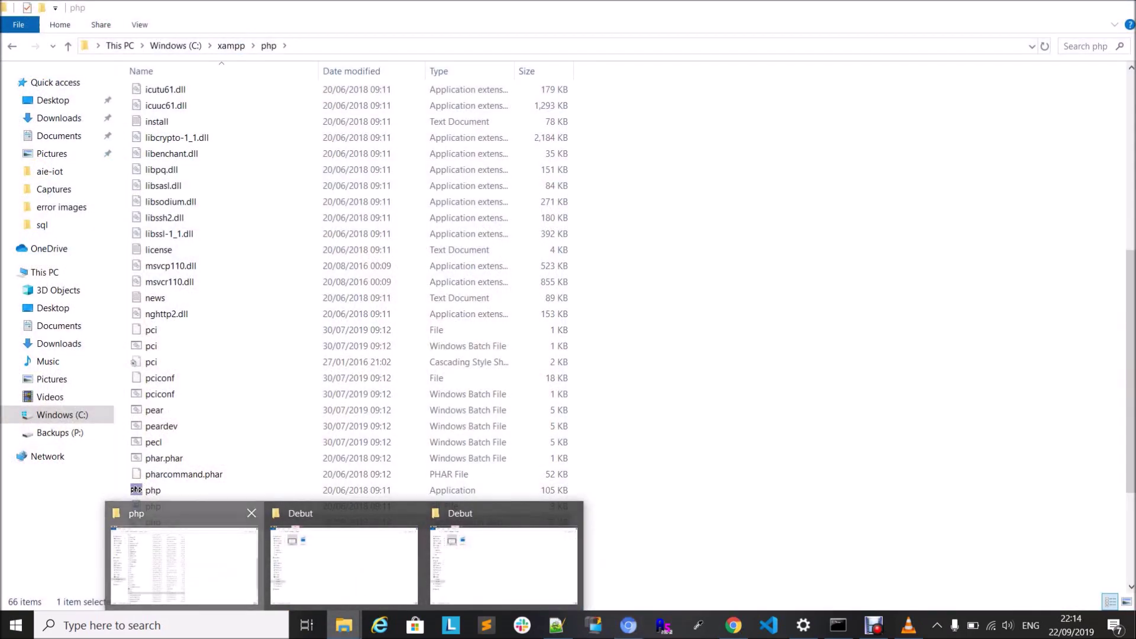
# Step: Navigate File Explorer from the php folder up to C:\xampp\htdocs\framework
pyautogui.click(183, 559)
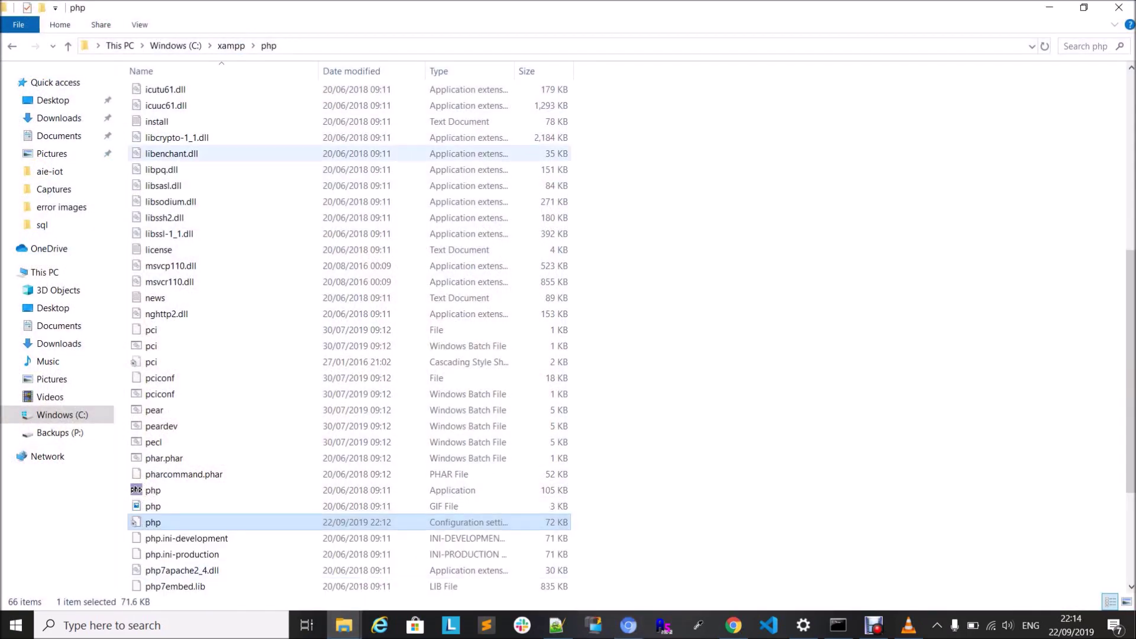
pyautogui.click(68, 45)
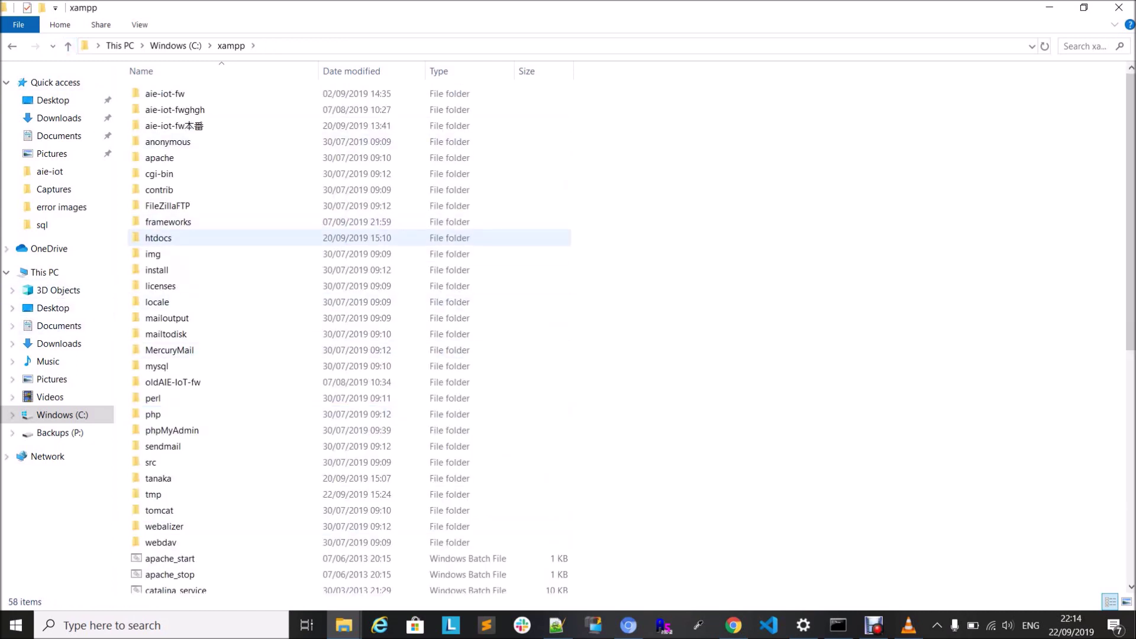
pyautogui.doubleClick(158, 239)
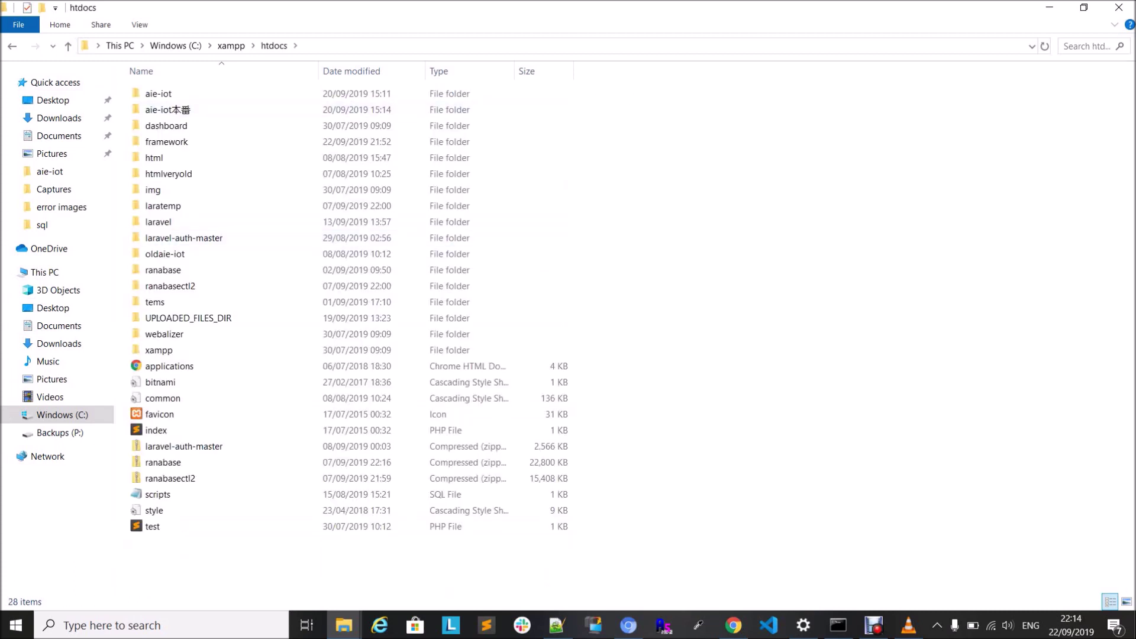
pyautogui.doubleClick(166, 142)
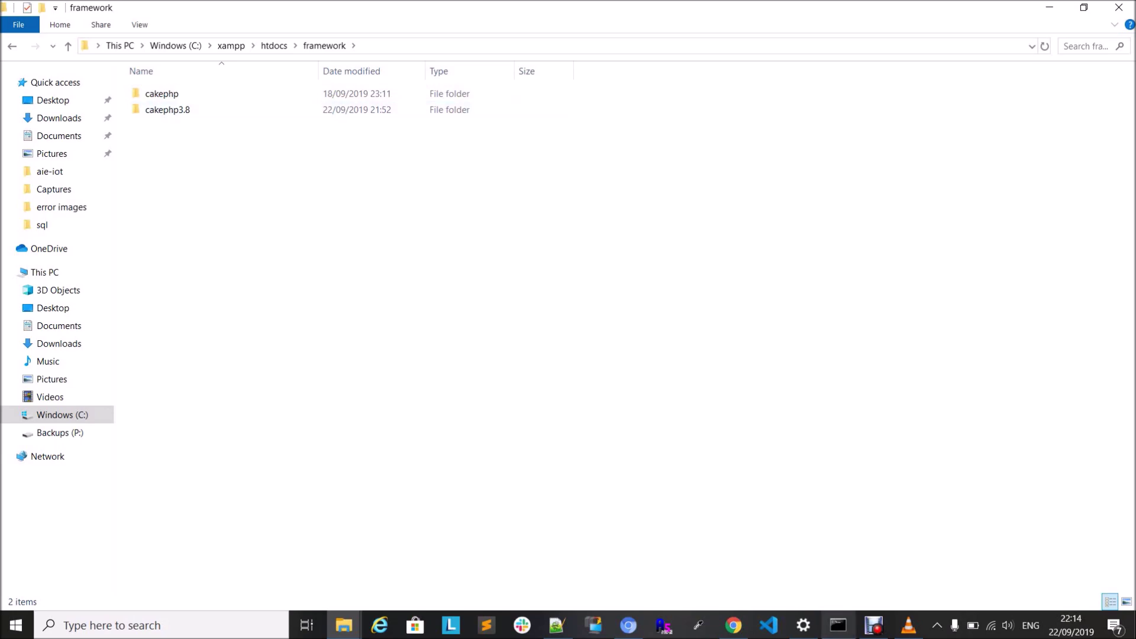
# Step: Check the running install, open and minimize a new Command Prompt, and select the framework path
pyautogui.click(838, 626)
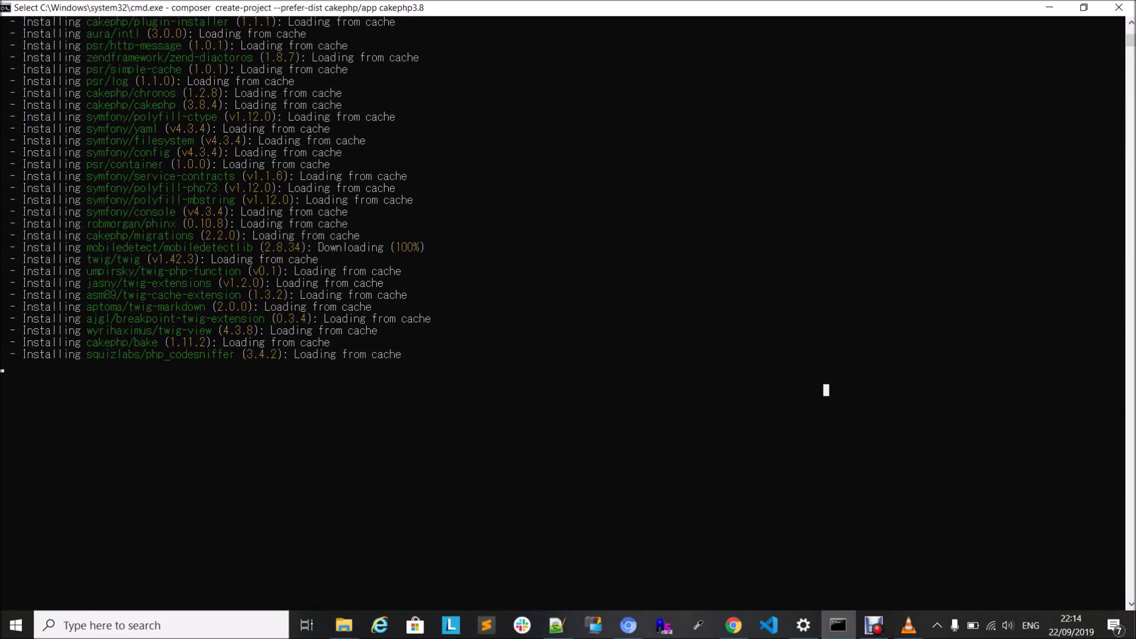
pyautogui.click(1050, 7)
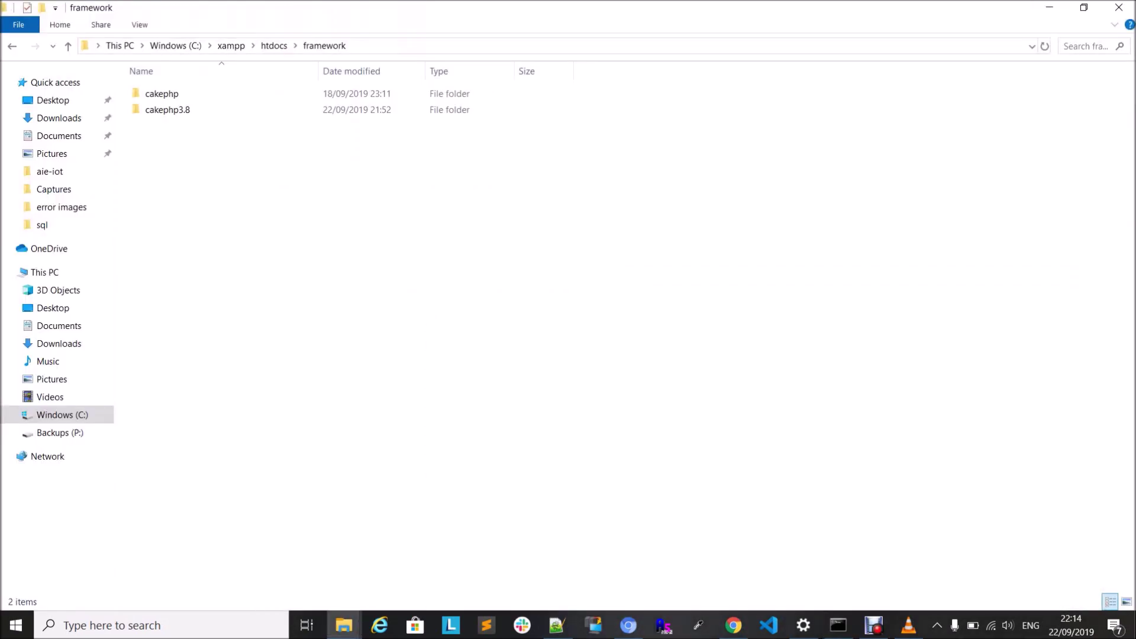
pyautogui.press('super+r')
pyautogui.press('Return')
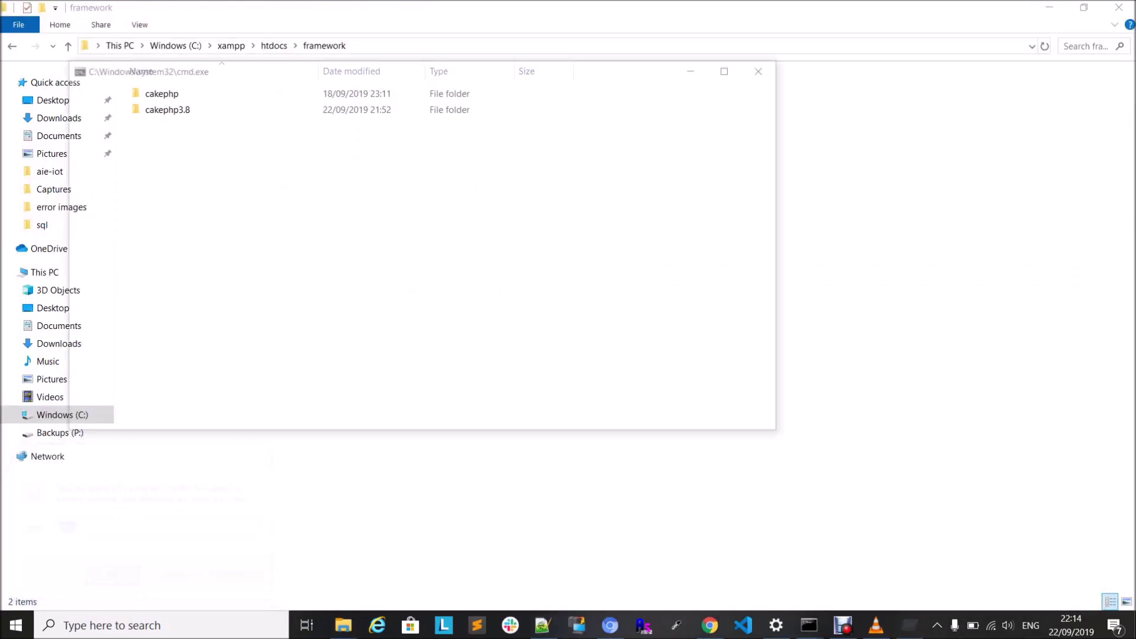
pyautogui.click(698, 67)
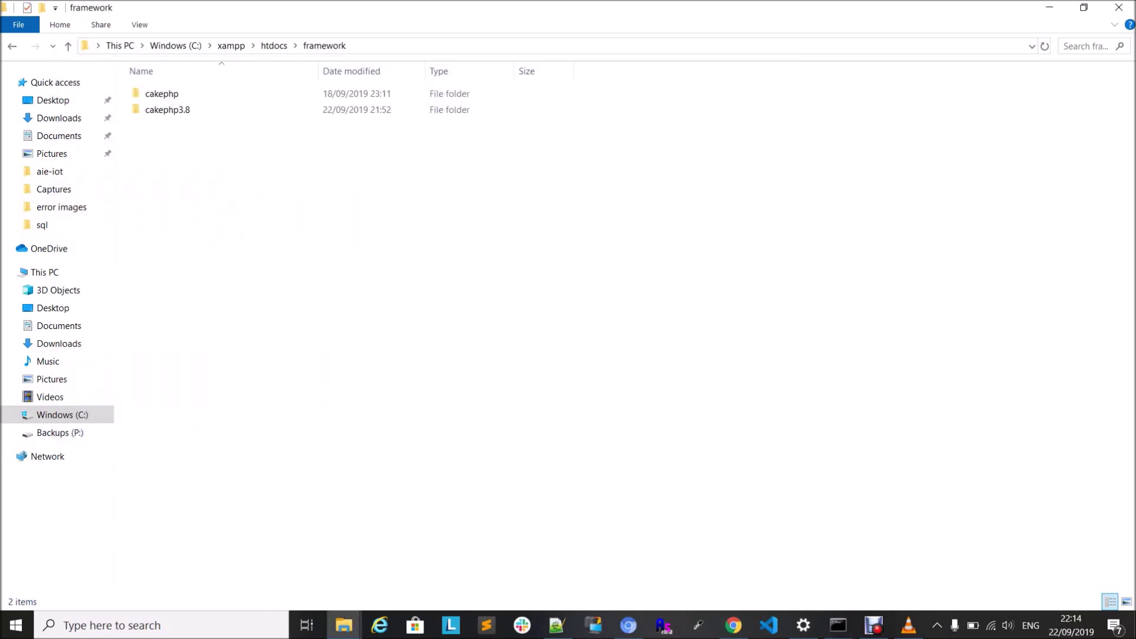
pyautogui.hotkey('alt', 'd')
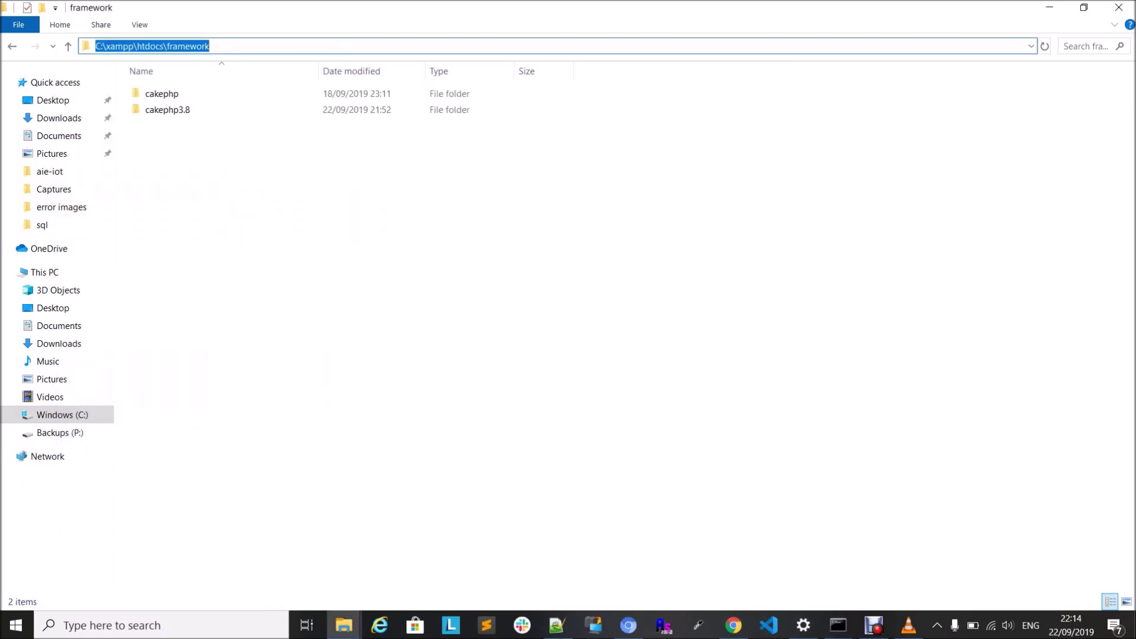
pyautogui.click(838, 625)
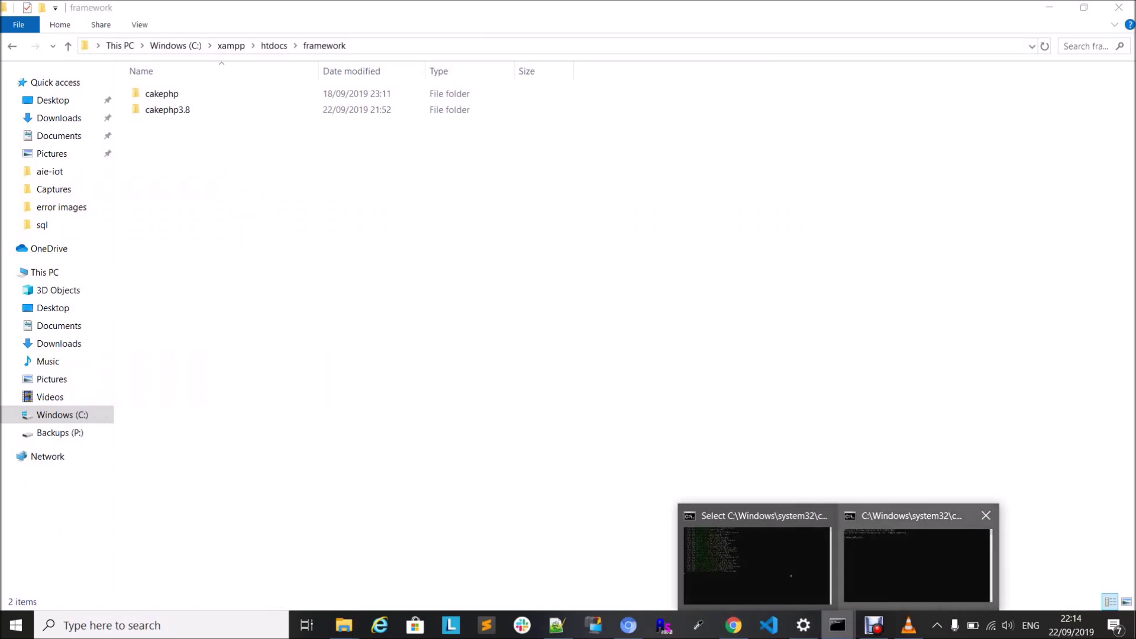
# Step: Run cd C:\xampp\htdocs\framework in the new Command Prompt, then minimize it
pyautogui.click(918, 559)
pyautogui.write('cd')
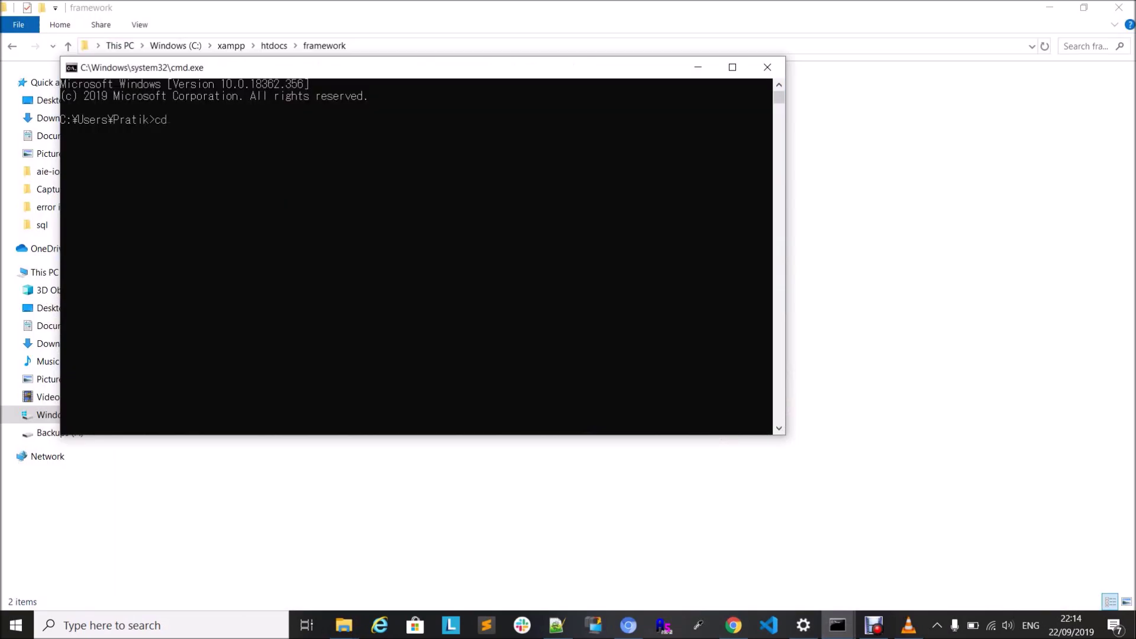
pyautogui.write(' C:\\xampp\\htdocs\\framework')
pyautogui.press('Return')
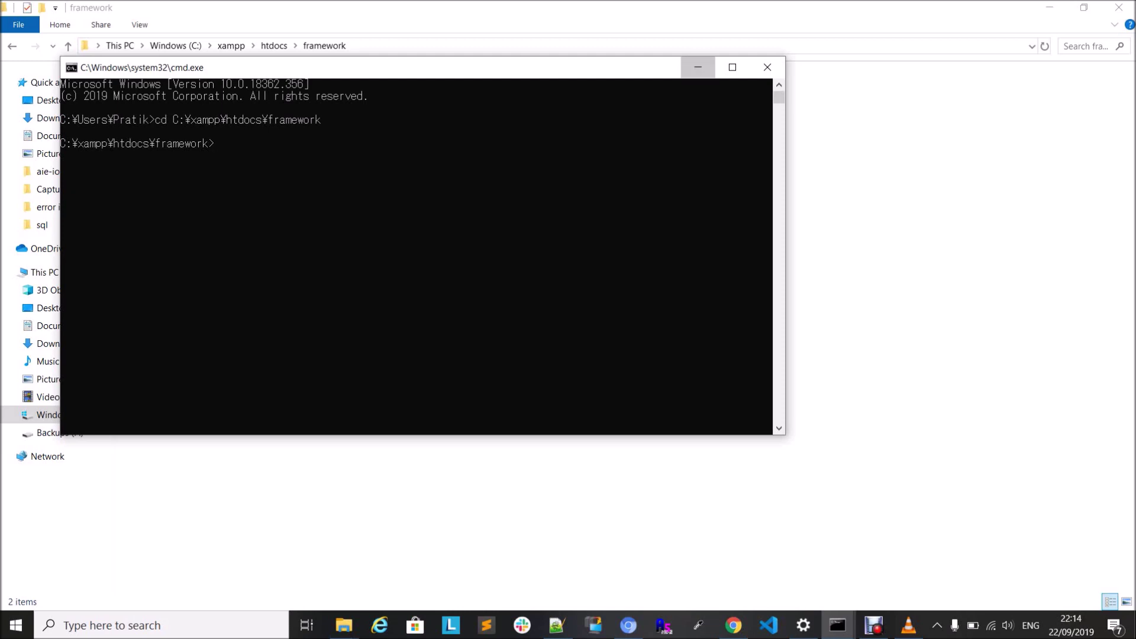
pyautogui.click(698, 66)
# Step: Select and copy the full composer create-project command on the Cookbook Installation page
pyautogui.click(629, 626)
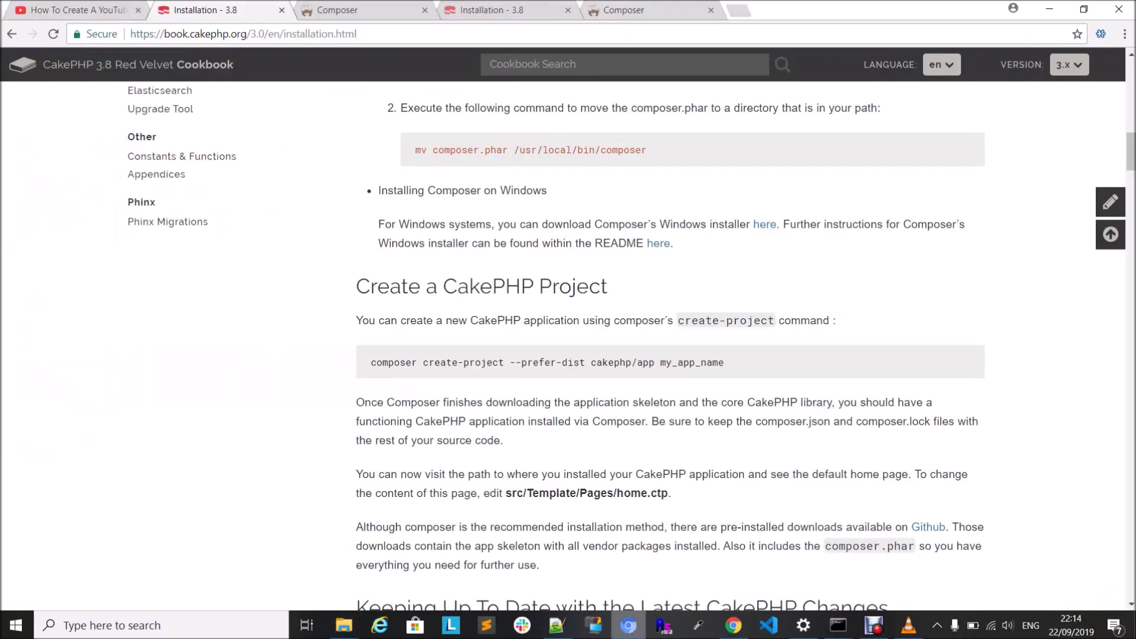
pyautogui.moveTo(371, 362); pyautogui.dragTo(724, 362)
pyautogui.hotkey('ctrl', 'c')
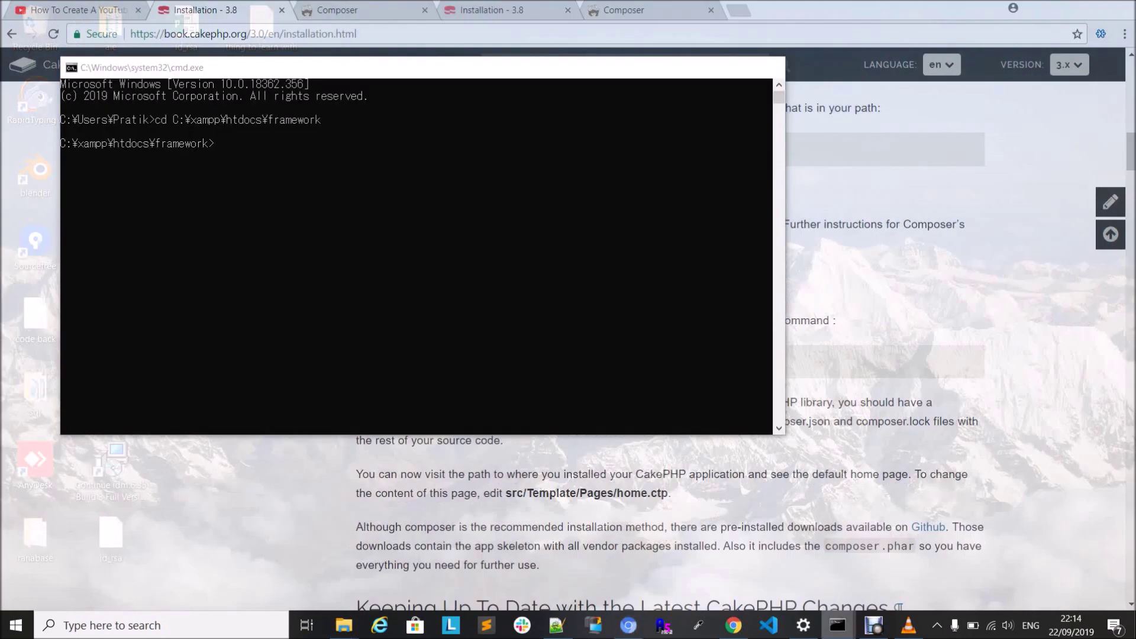
pyautogui.click(919, 557)
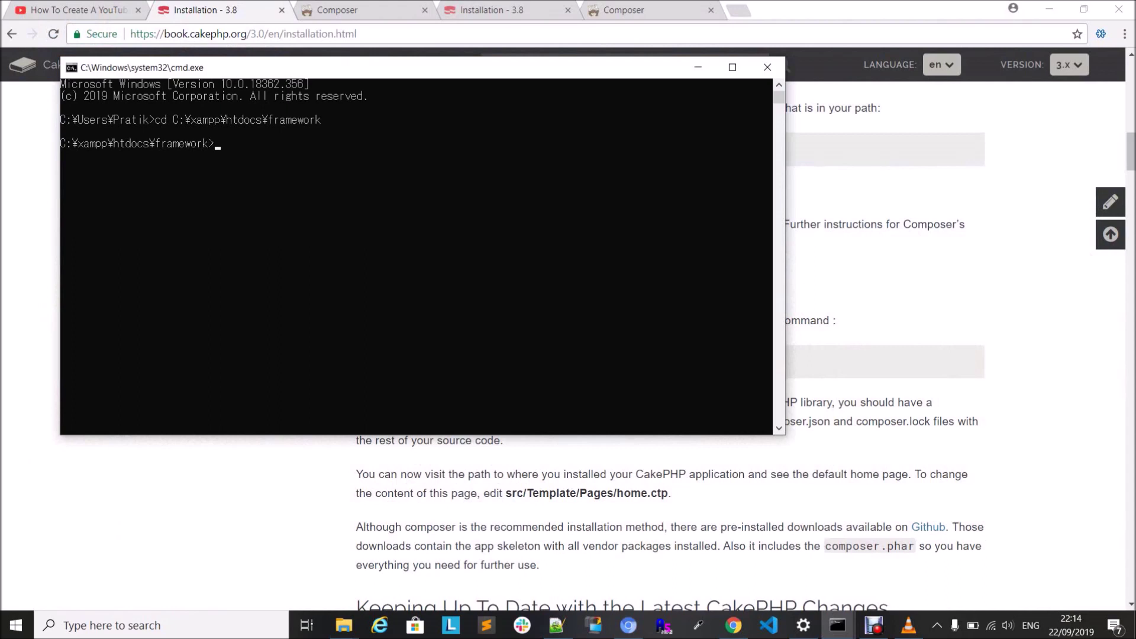
# Step: Run the pasted create-project command with my_app_name replaced by cakephpnew
pyautogui.hotkey('ctrl', 'v')
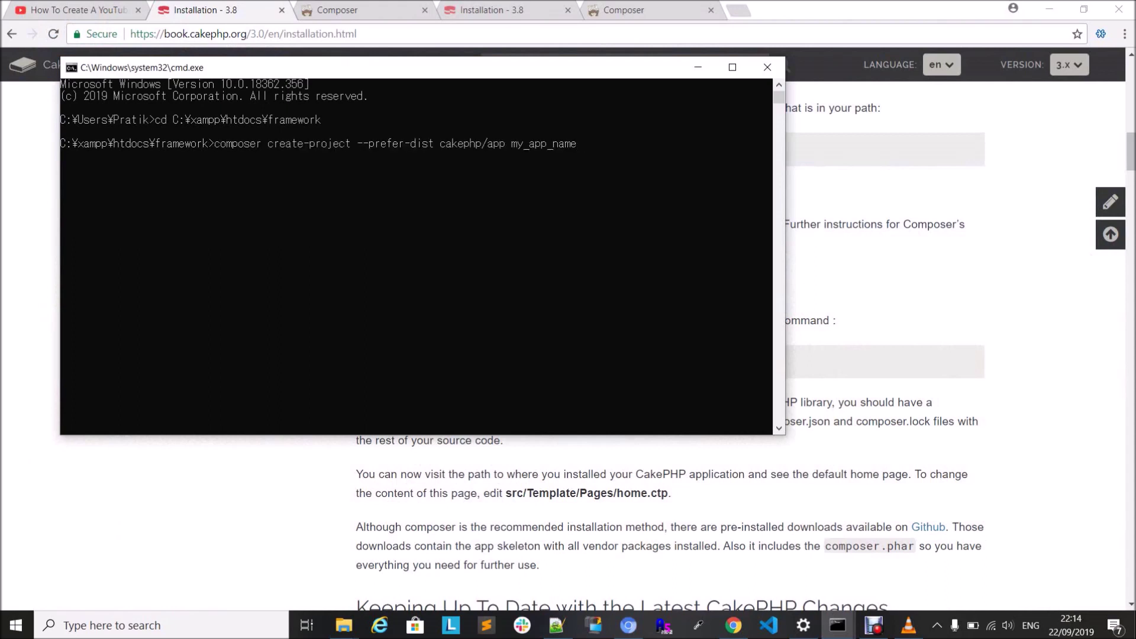
pyautogui.press('BackSpace')
pyautogui.press('BackSpace')
pyautogui.press('BackSpace')
pyautogui.press('BackSpace')
pyautogui.press('BackSpace')
pyautogui.press('BackSpace')
pyautogui.press('BackSpace')
pyautogui.press('BackSpace')
pyautogui.press('BackSpace')
pyautogui.write('cake')
pyautogui.write('phpn')
pyautogui.write('ew')
pyautogui.press('Return')
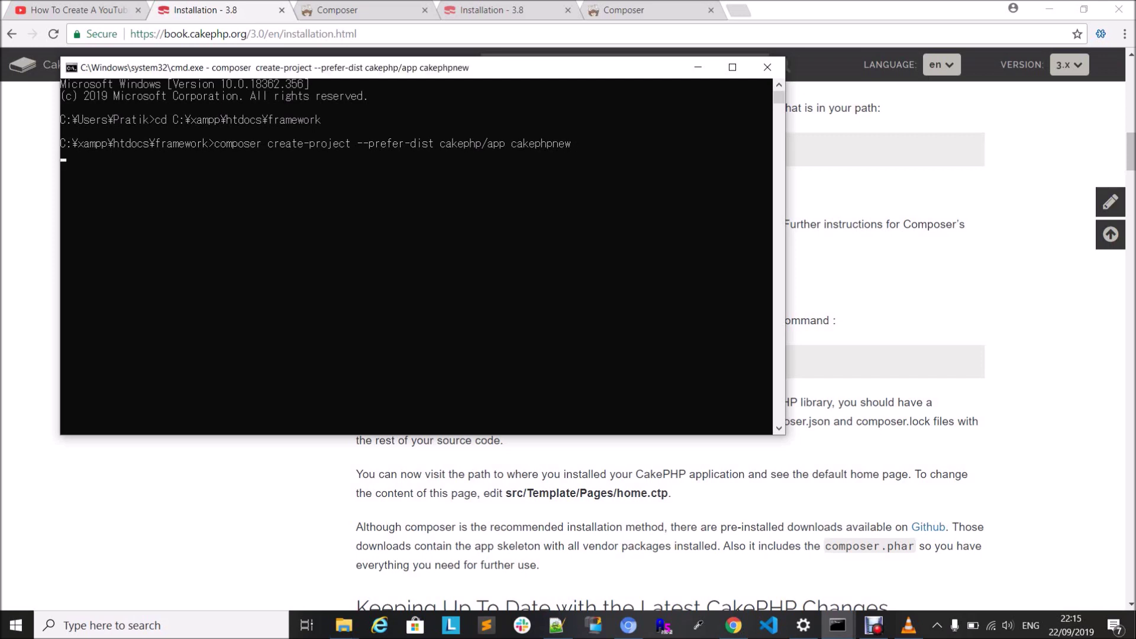
pyautogui.click(837, 625)
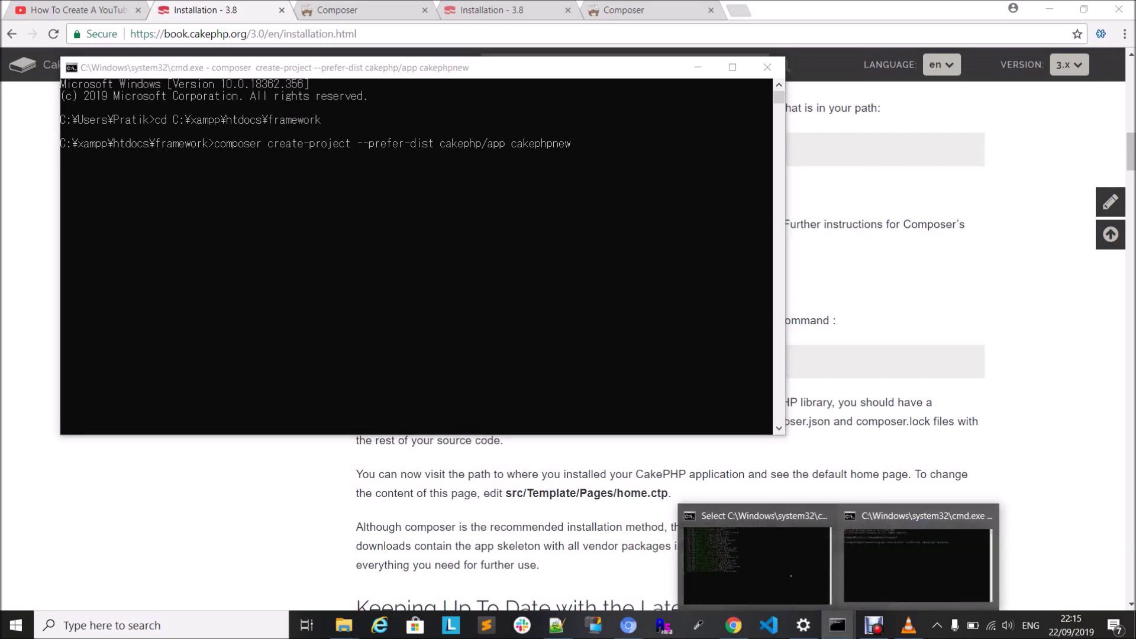
pyautogui.click(756, 559)
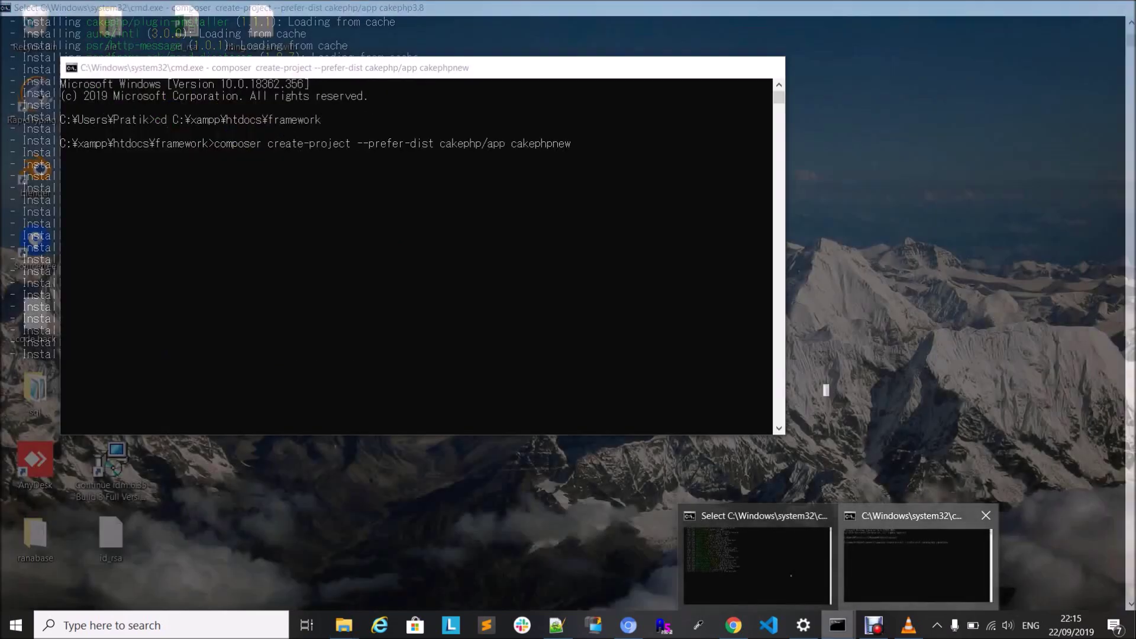
# Step: Switch between Command Prompt windows until the cakephp3.8 install reports the Security.salt update
pyautogui.click(918, 555)
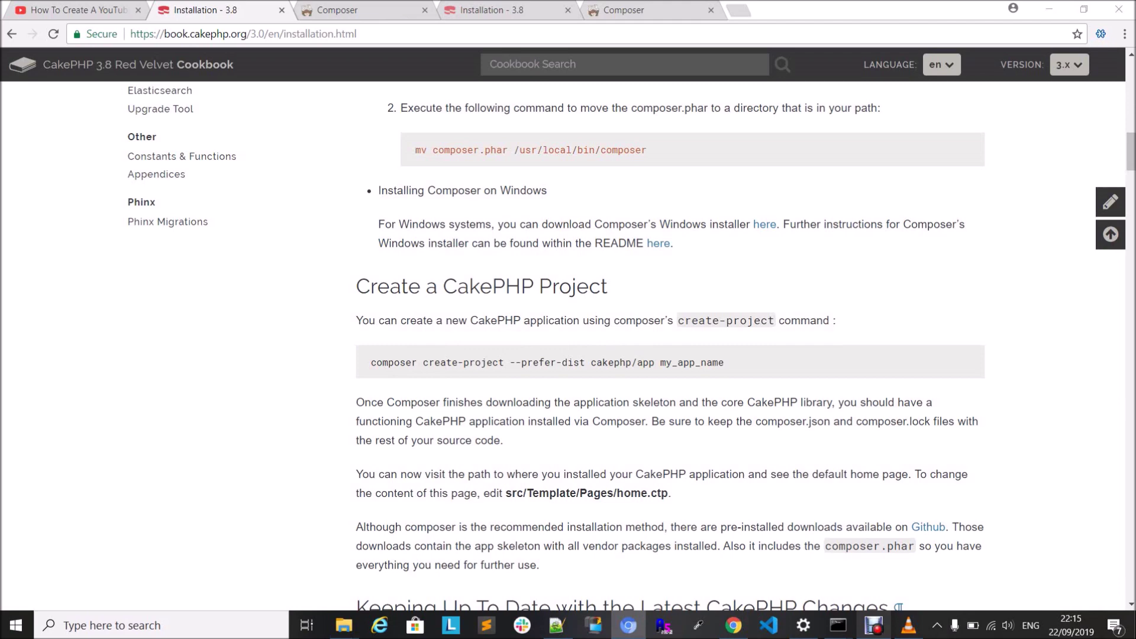
pyautogui.click(873, 625)
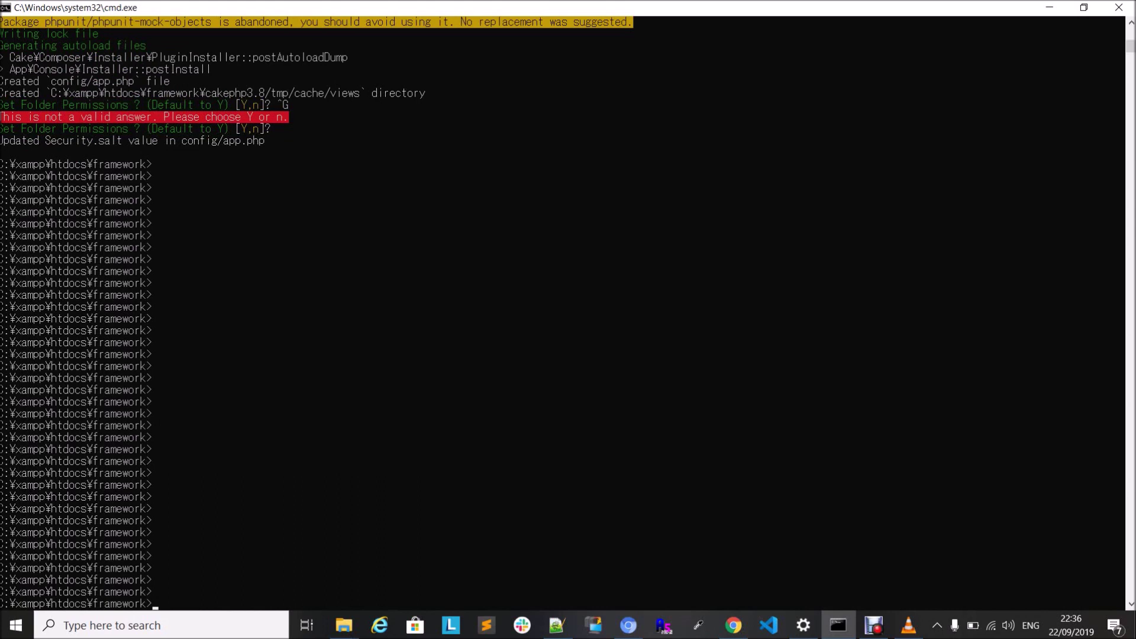
# Step: Open cakephpnew from the framework window to view its config, src, vendor and webroot folders
pyautogui.click(344, 625)
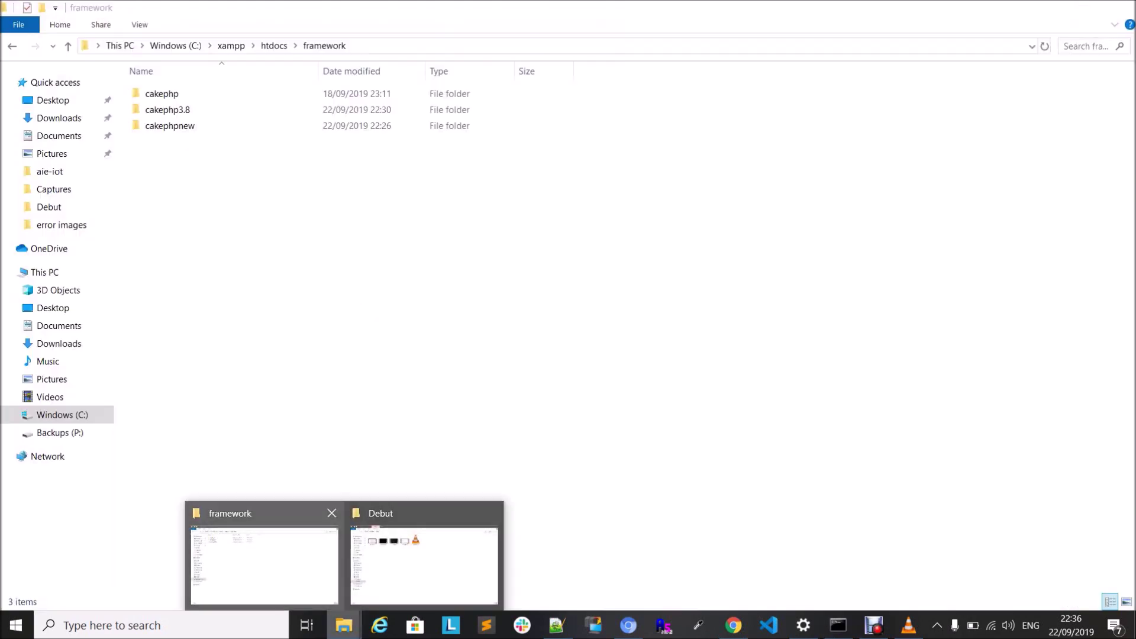
pyautogui.click(263, 559)
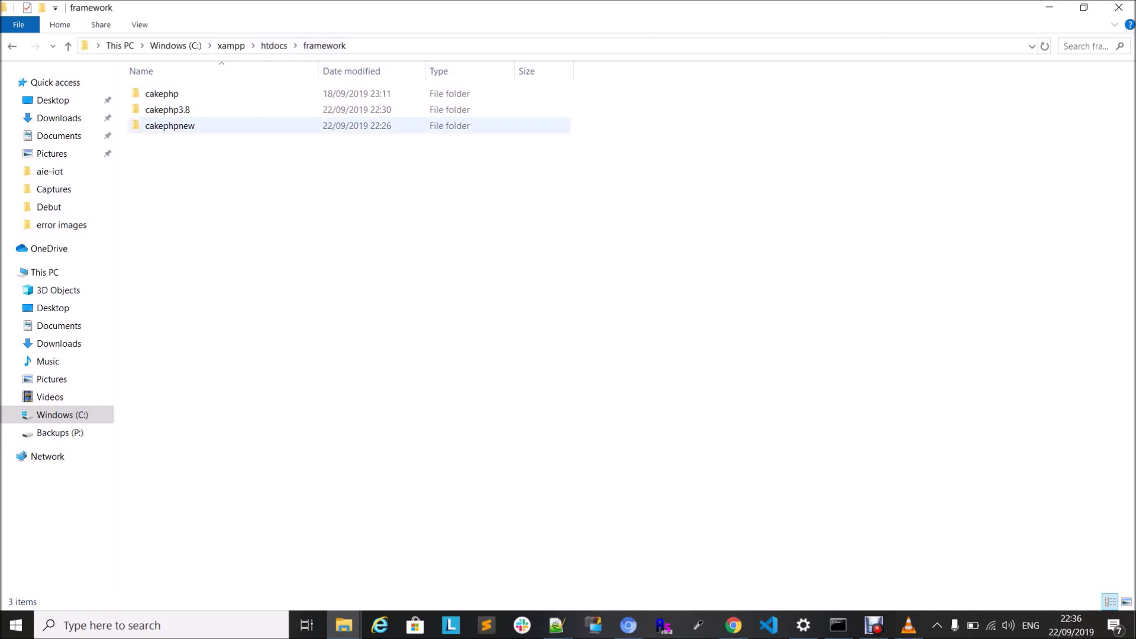
pyautogui.doubleClick(169, 125)
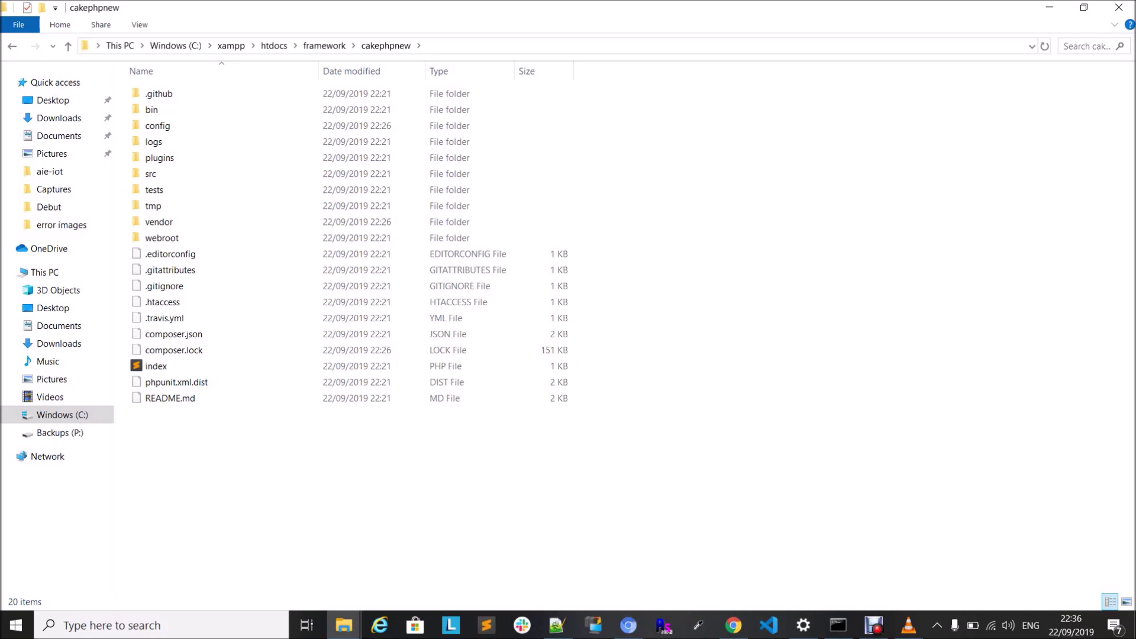
pyautogui.click(734, 625)
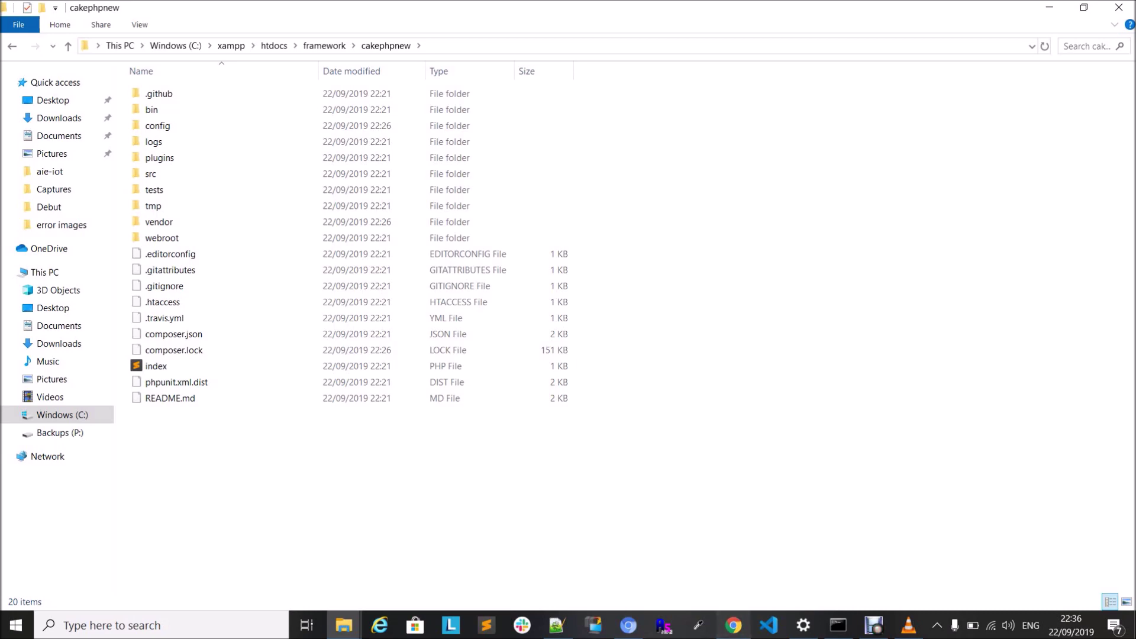
pyautogui.hotkey('alt', 'Tab')
# Step: Switch to the Chrome window showing the blank New Tab page
pyautogui.click(733, 625)
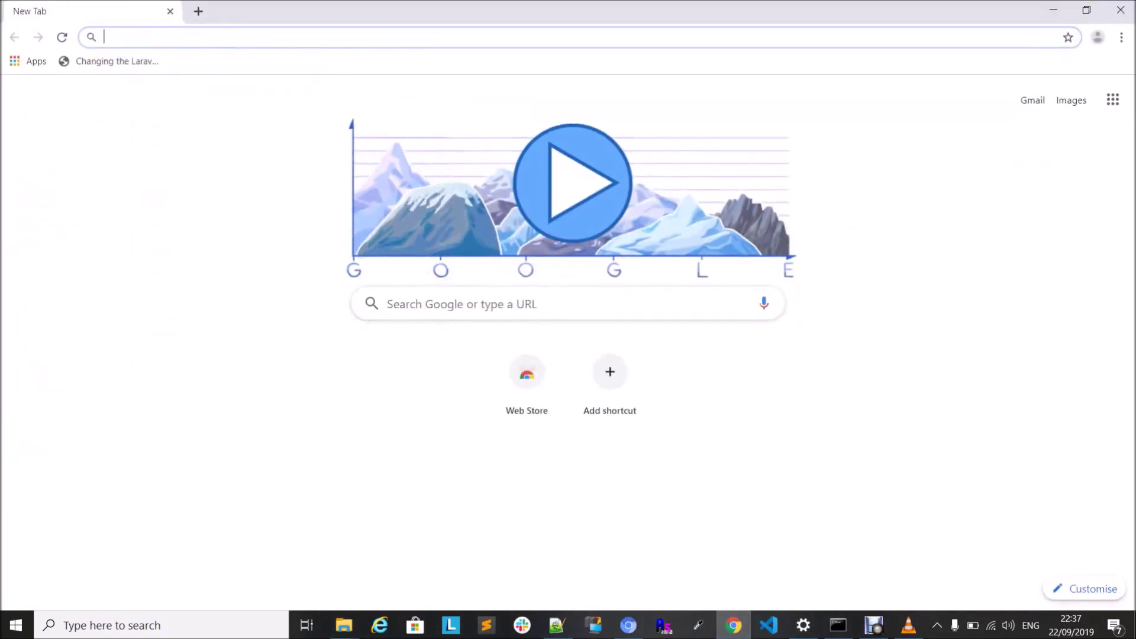